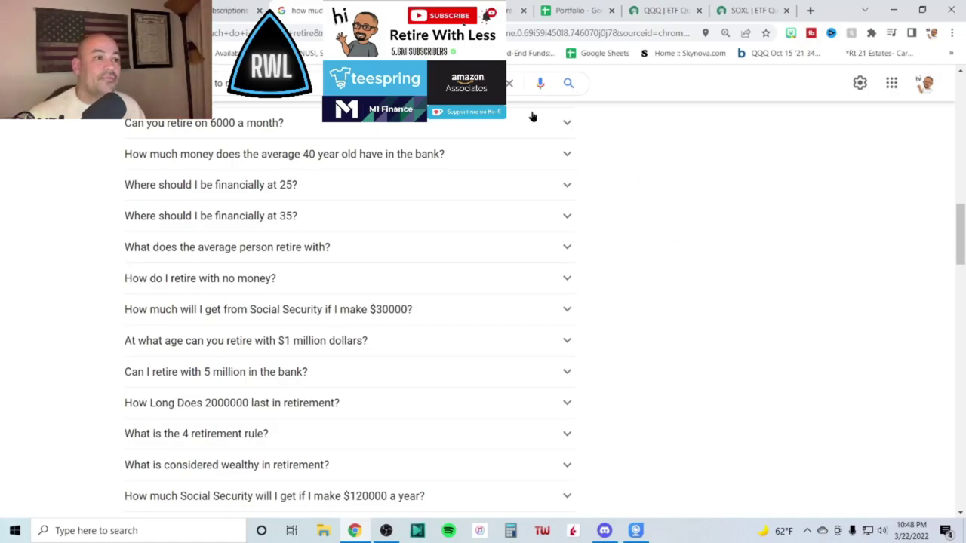
# Switch to the covered call spreadsheet with the 03-18 expirations and review the monthly call/put income for SOXL and QQQ.
pyautogui.hotkey('ctrl', 'Tab')
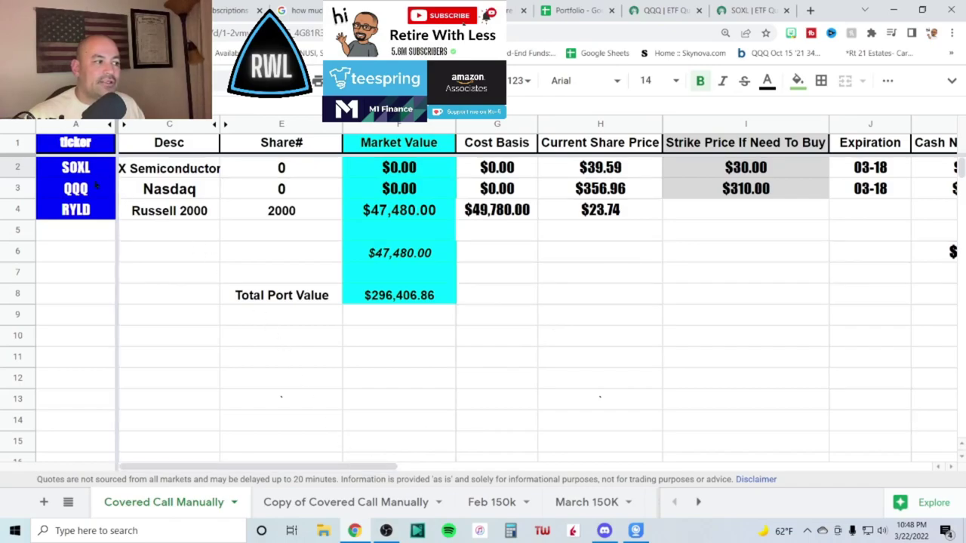
pyautogui.moveTo(327, 465); pyautogui.dragTo(603, 465)
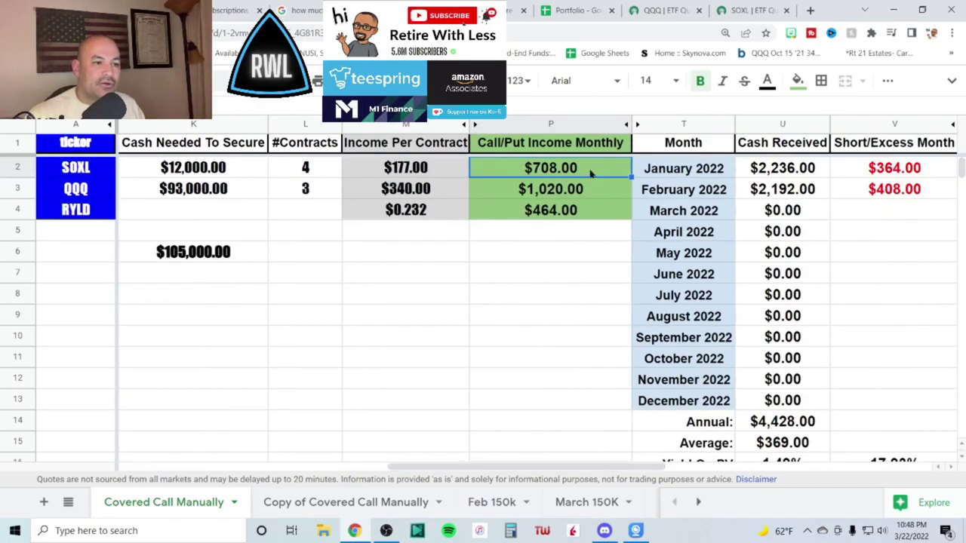
pyautogui.click(593, 194)
pyautogui.click(596, 173)
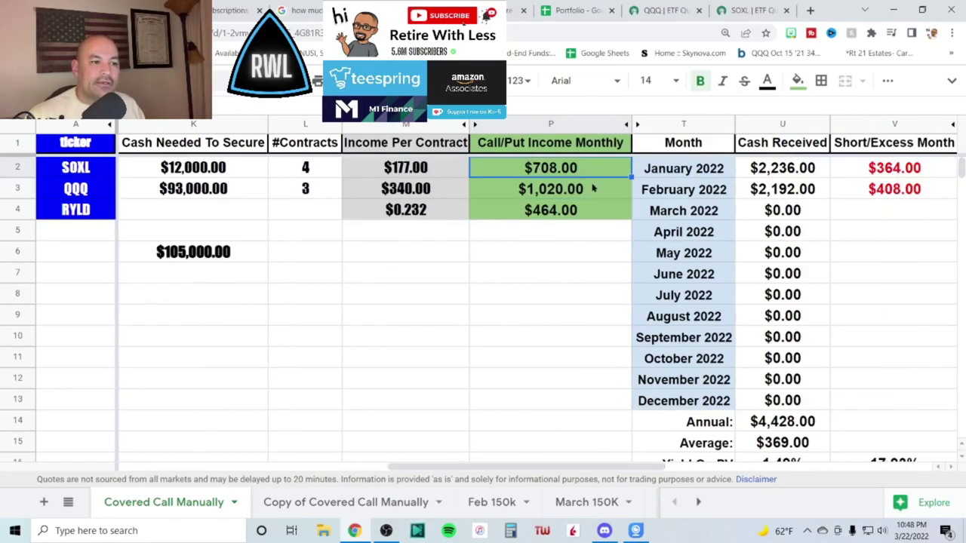
pyautogui.click(593, 190)
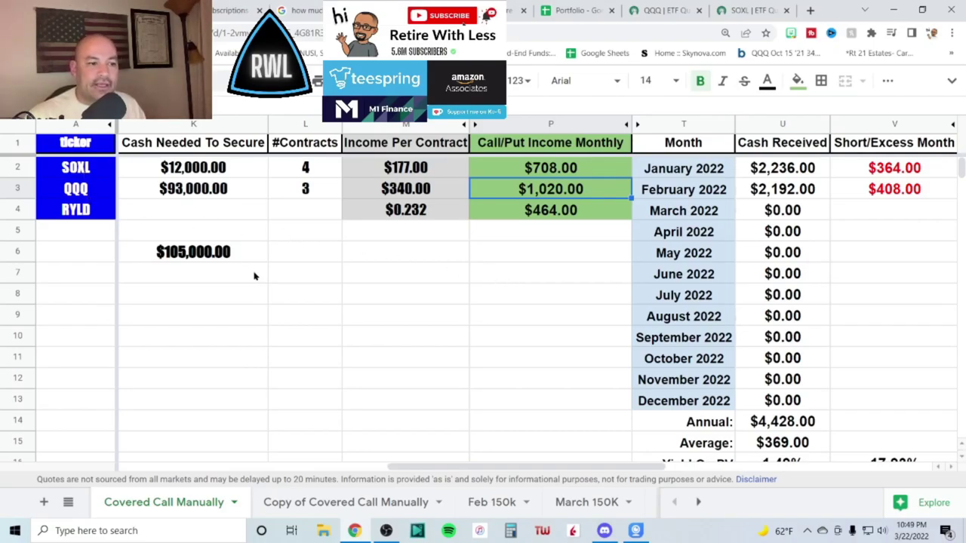
# Open the Copy of Covered Call Manually sheet and review the QYLD row across to the Cash Balance column.
pyautogui.click(338, 503)
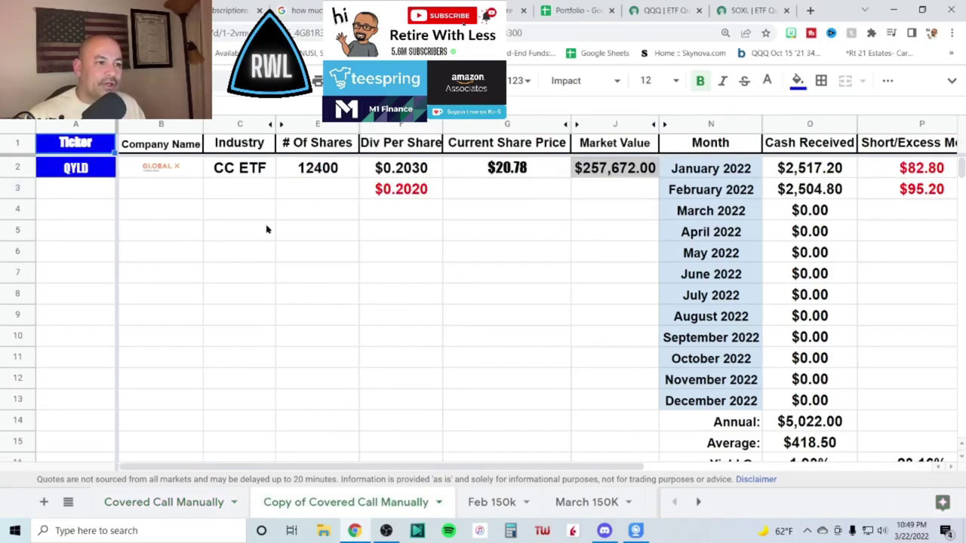
pyautogui.moveTo(332, 467); pyautogui.dragTo(458, 469)
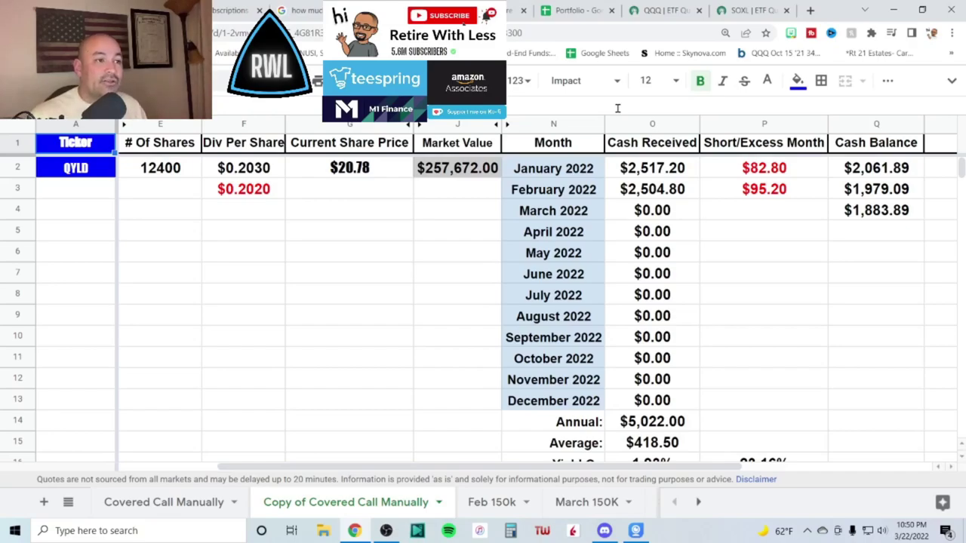
# Switch to the covered call spreadsheet with the 04-14 expirations and review each ticker's description and SOXL's strike price.
pyautogui.hotkey('ctrl', 'shift', 'pageup')
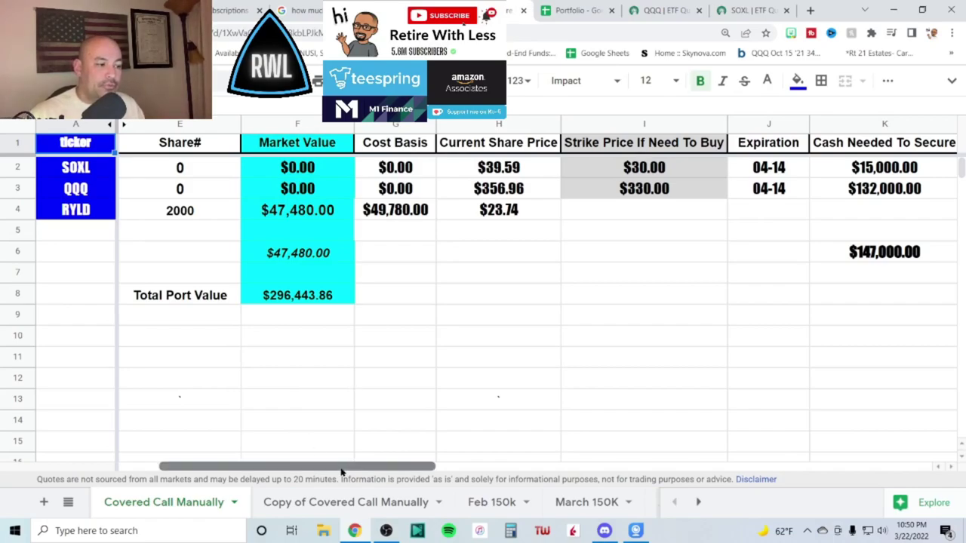
pyautogui.moveTo(340, 469); pyautogui.dragTo(246, 470)
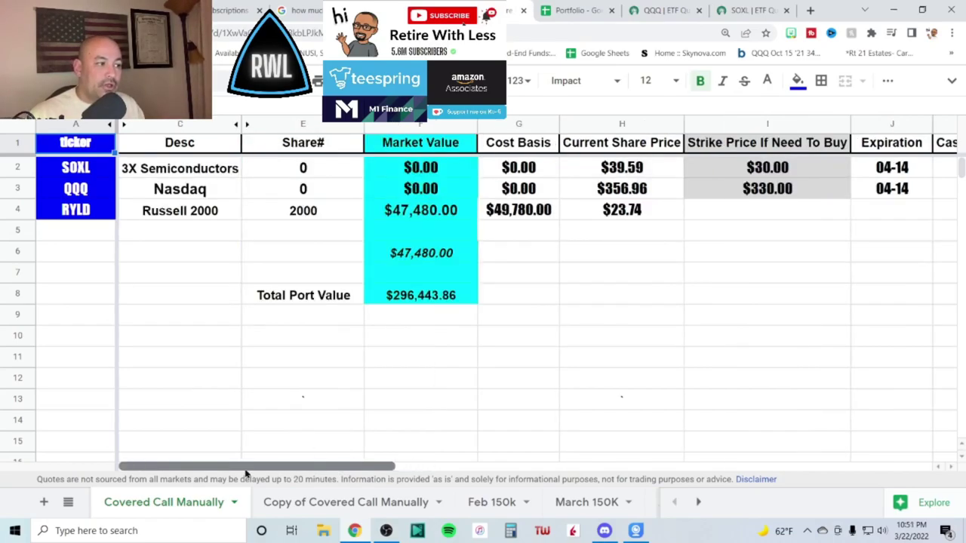
pyautogui.click(174, 173)
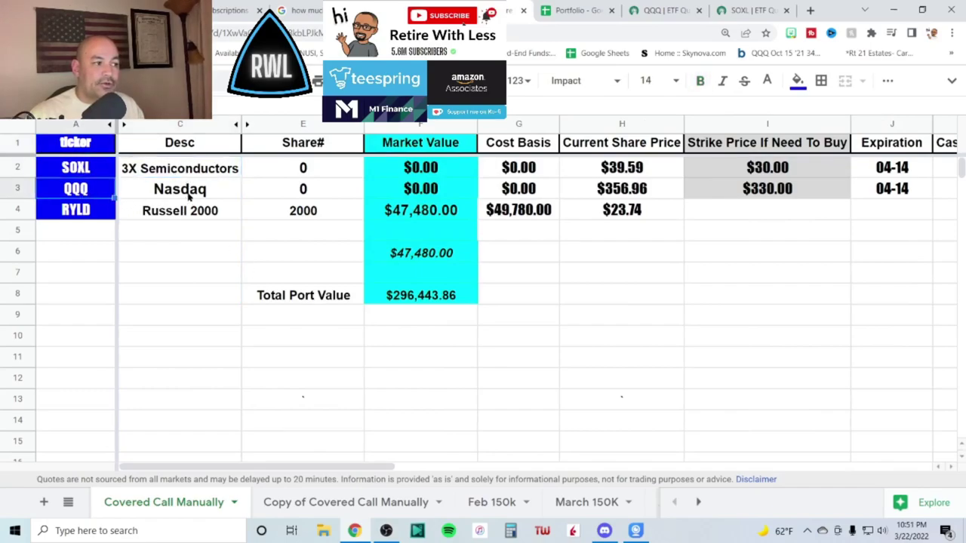
pyautogui.click(189, 191)
pyautogui.click(82, 215)
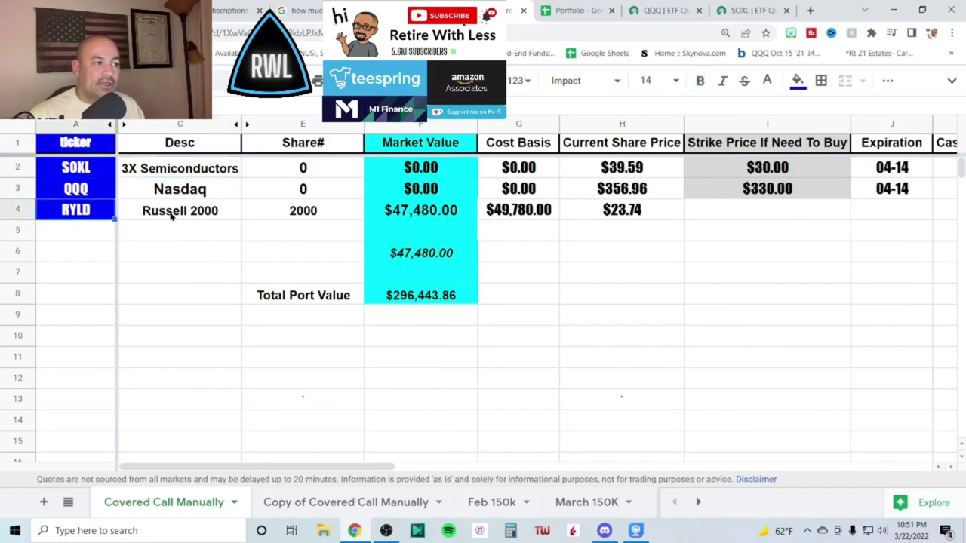
pyautogui.click(156, 213)
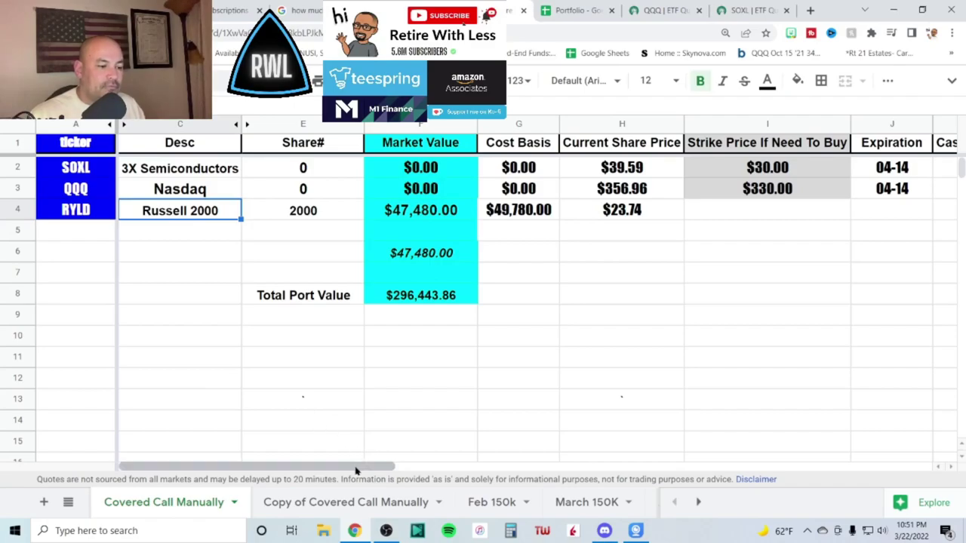
pyautogui.moveTo(356, 466); pyautogui.dragTo(456, 450)
pyautogui.click(529, 172)
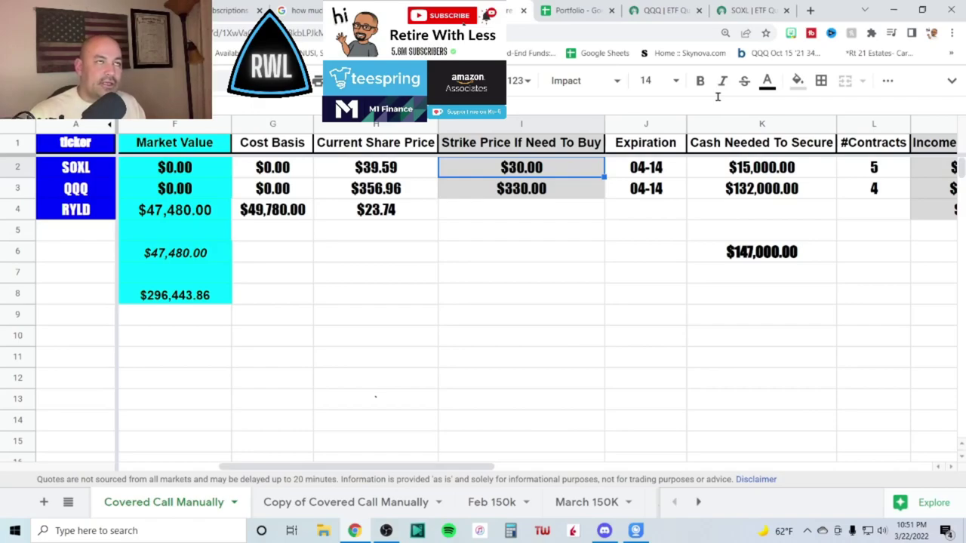
# Open the SOXL quote page, enlarge it to 125%, and check the support and resistance levels on its chart.
pyautogui.click(749, 11)
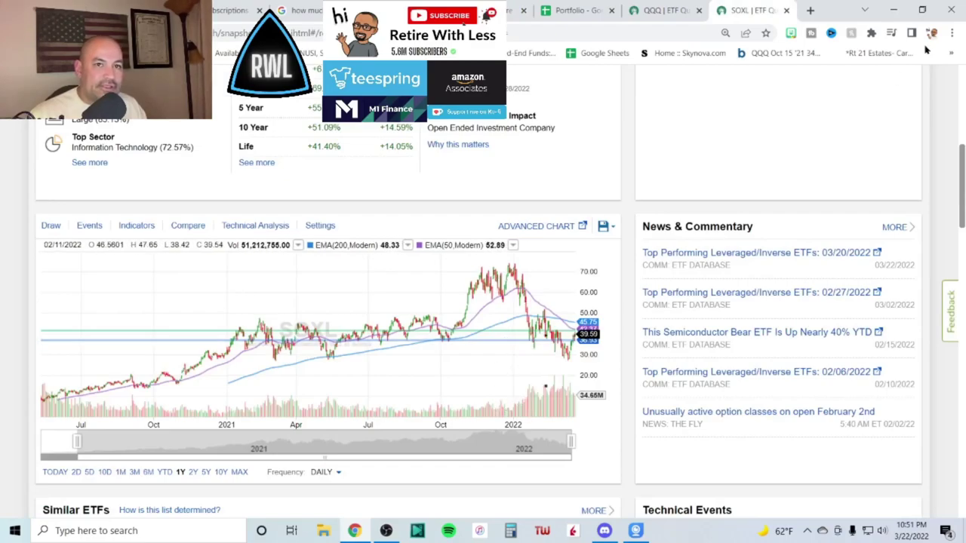
pyautogui.click(952, 33)
pyautogui.click(914, 149)
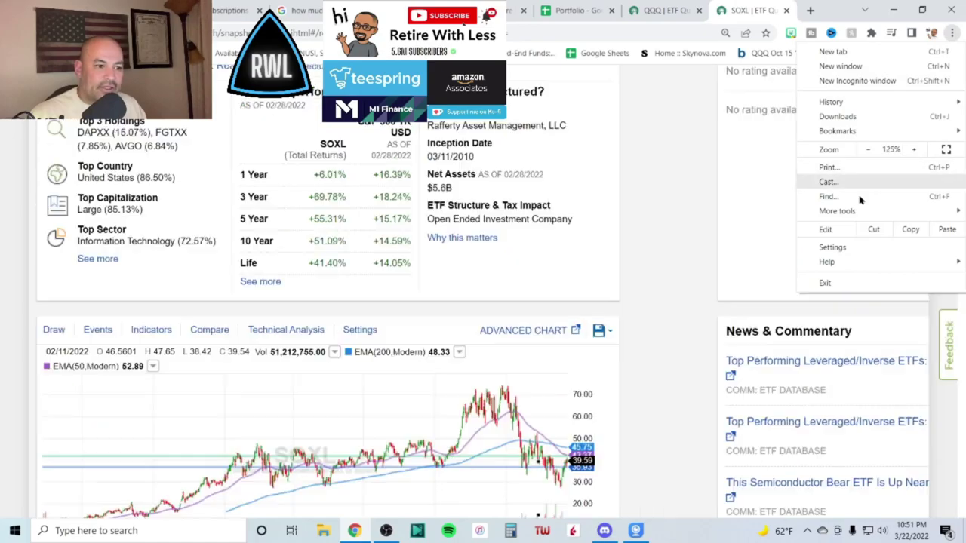
pyautogui.click(626, 345)
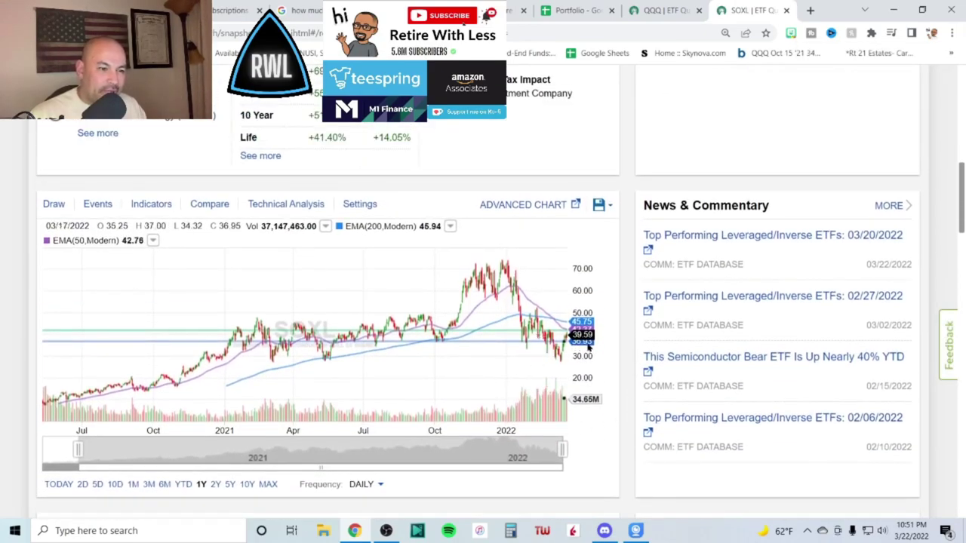
pyautogui.click(510, 340)
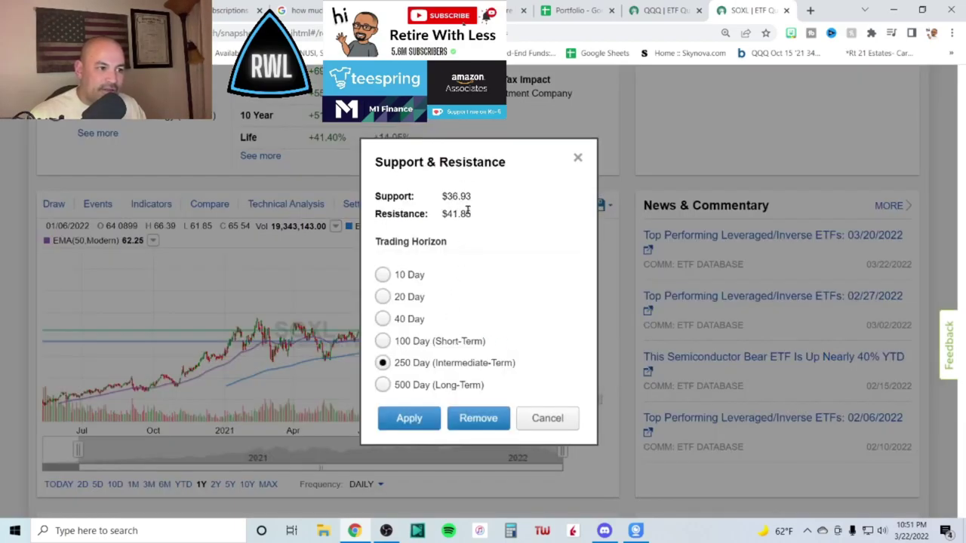
pyautogui.click(577, 157)
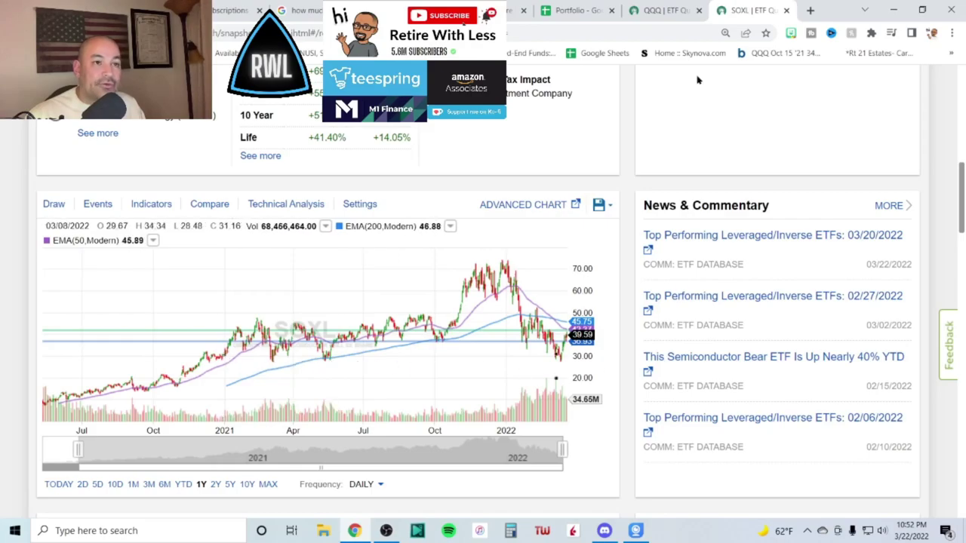
# Return to the 04-14 covered call sheet and review SOXL's expiration, number of contracts and cash needed to secure.
pyautogui.click(517, 11)
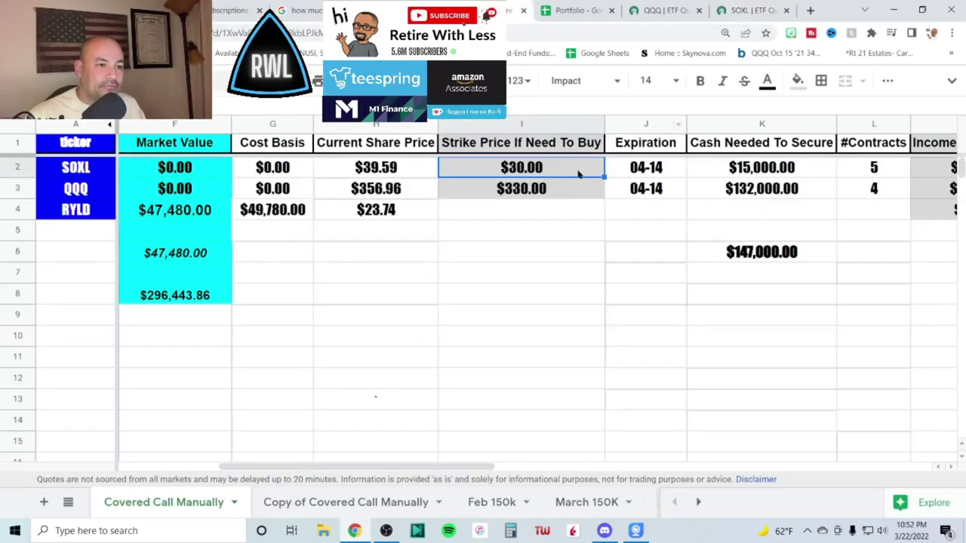
pyautogui.click(647, 170)
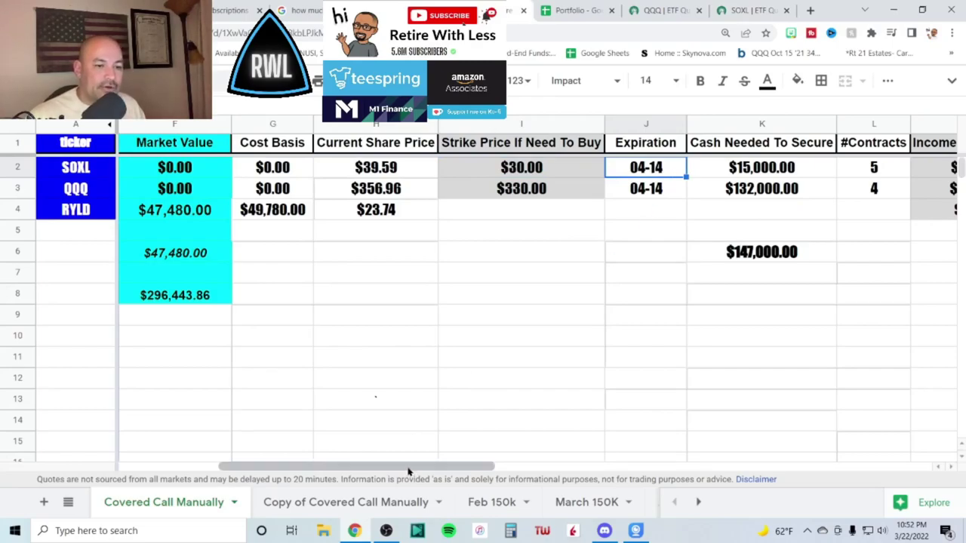
pyautogui.moveTo(407, 472); pyautogui.dragTo(514, 471)
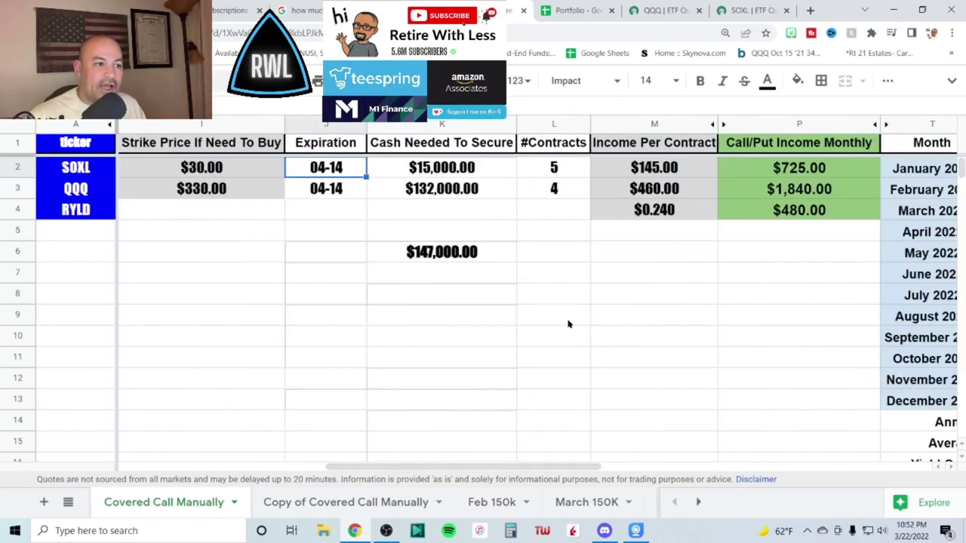
pyautogui.click(566, 171)
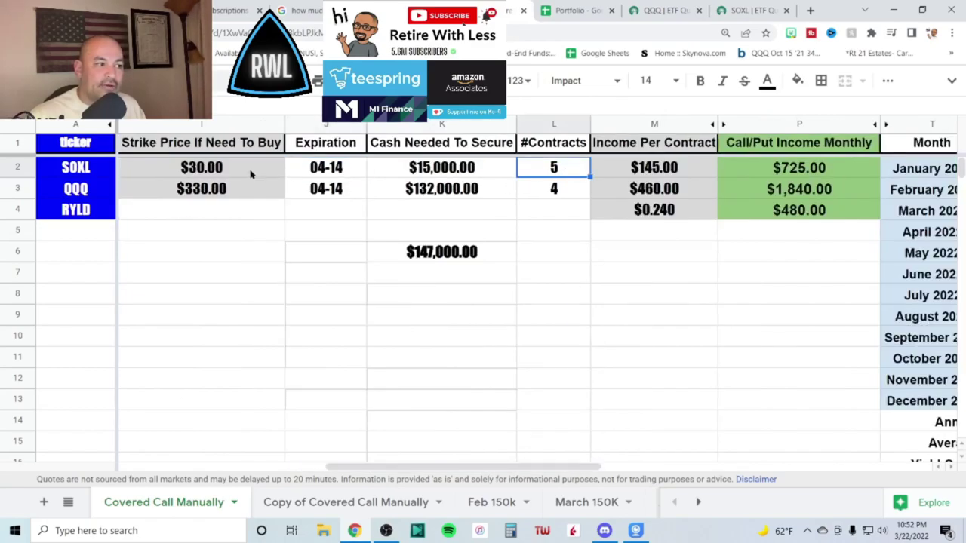
pyautogui.press('Left')
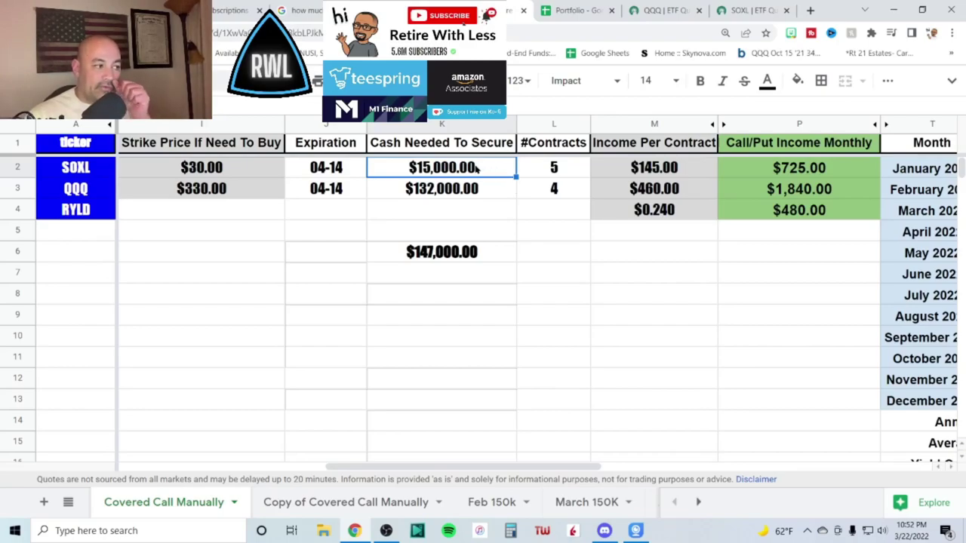
pyautogui.click(326, 169)
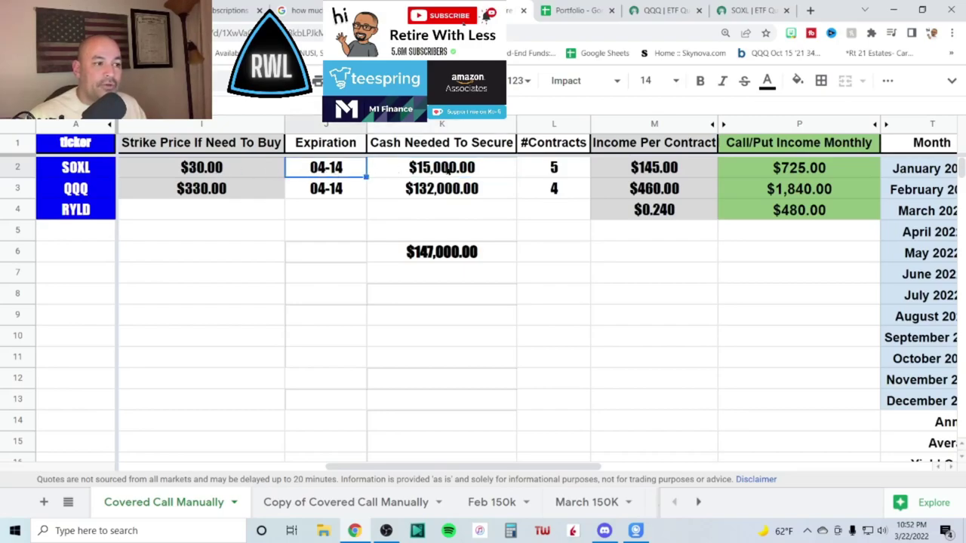
pyautogui.click(447, 171)
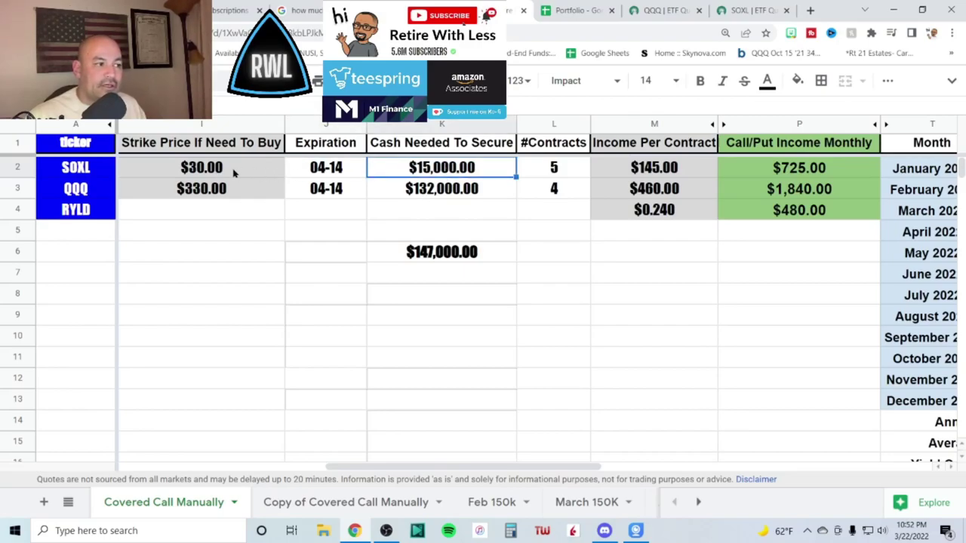
# Examine how SOXL's contract count, income per contract and strike price lead to its monthly call/put income.
pyautogui.click(566, 167)
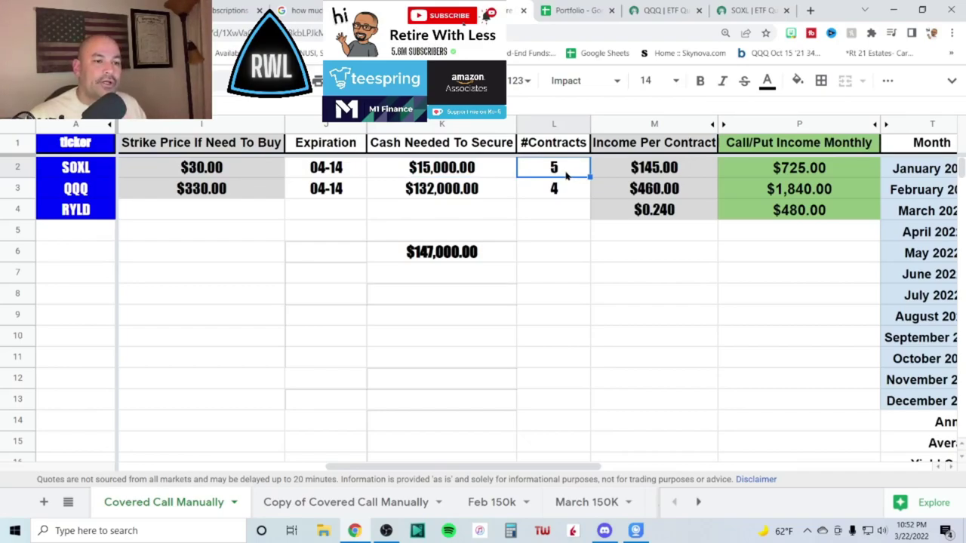
pyautogui.click(658, 174)
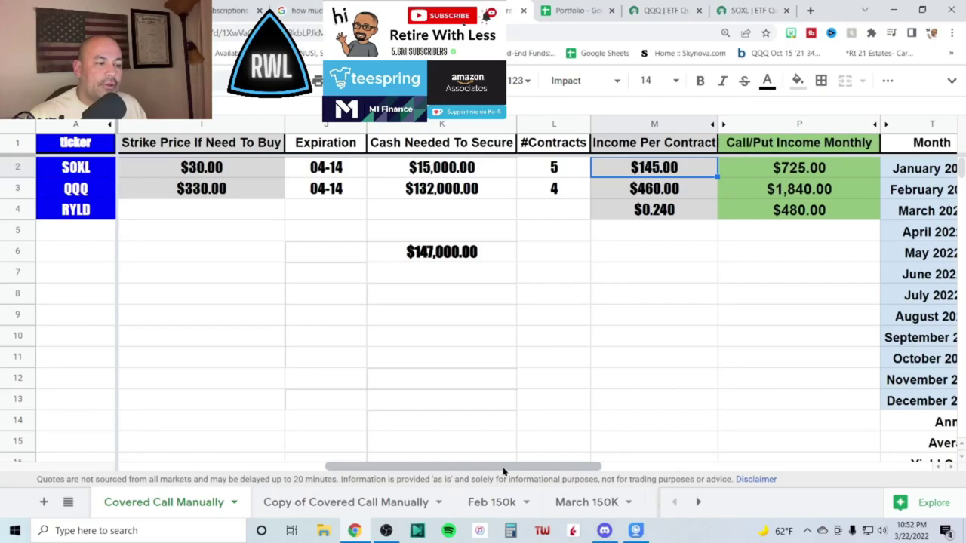
pyautogui.click(222, 172)
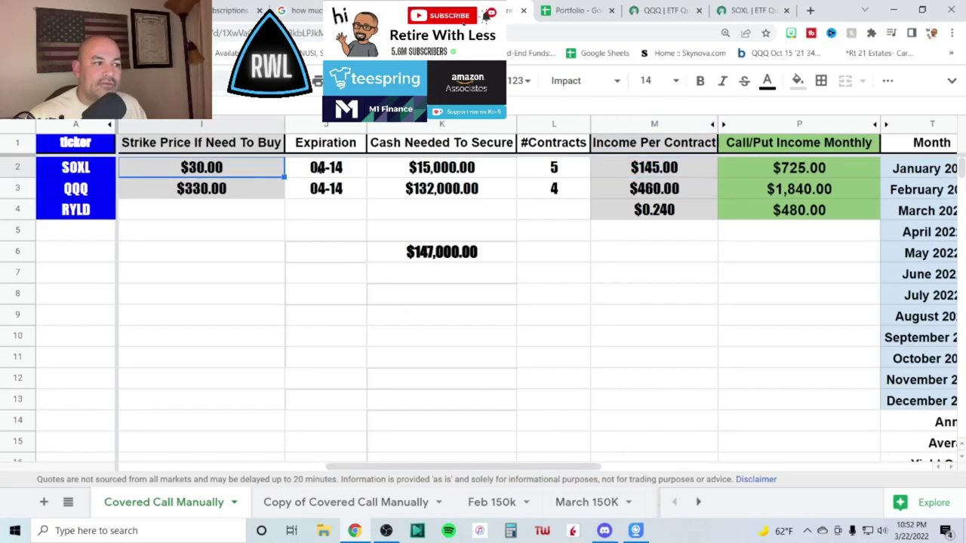
pyautogui.click(344, 167)
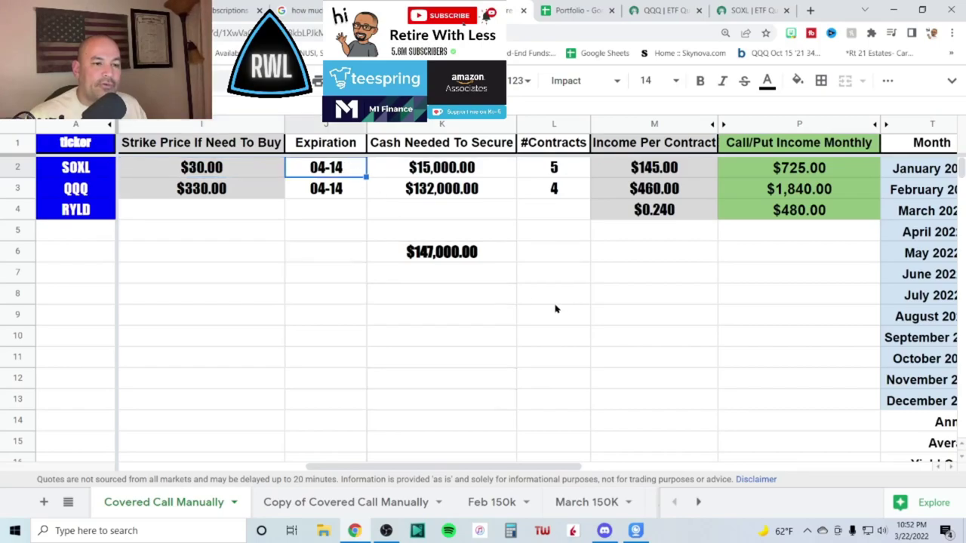
pyautogui.click(822, 174)
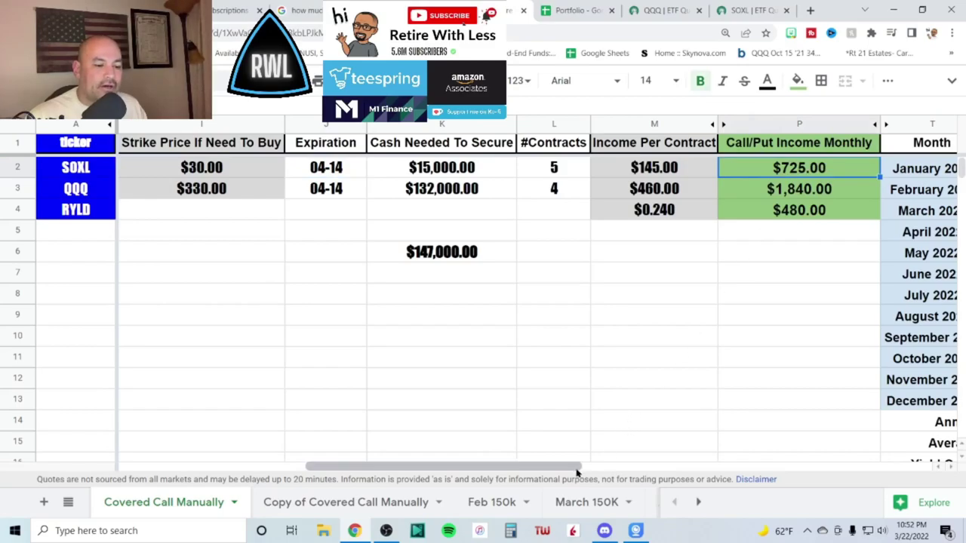
# Compare the 04-14 covered call sheet with the 03-18 one, then return to the 04-14 strike prices and contracts.
pyautogui.moveTo(577, 468); pyautogui.dragTo(469, 469)
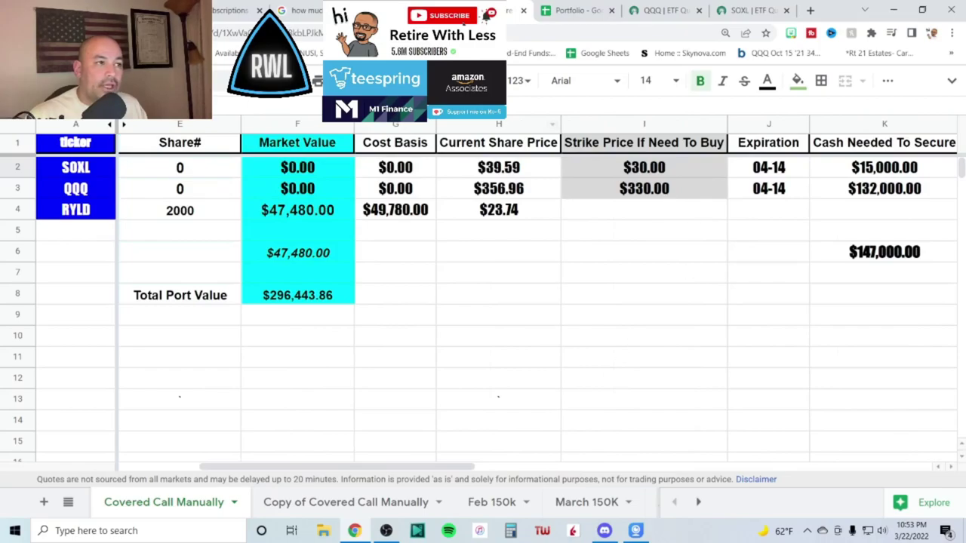
pyautogui.hotkey('ctrl', 'shift', 'pagedown')
pyautogui.hotkey('ctrl', 'shift', 'pageup')
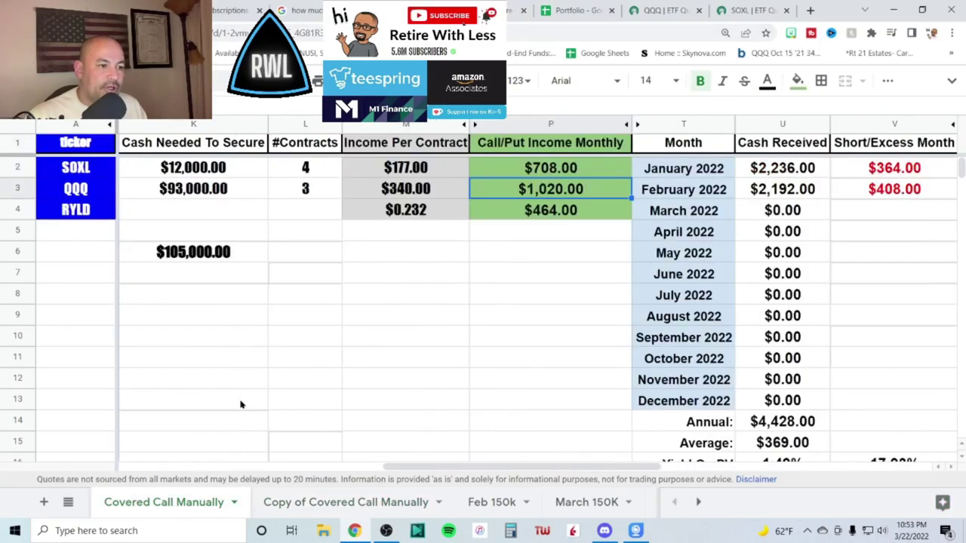
pyautogui.moveTo(451, 464); pyautogui.dragTo(282, 464)
pyautogui.click(515, 10)
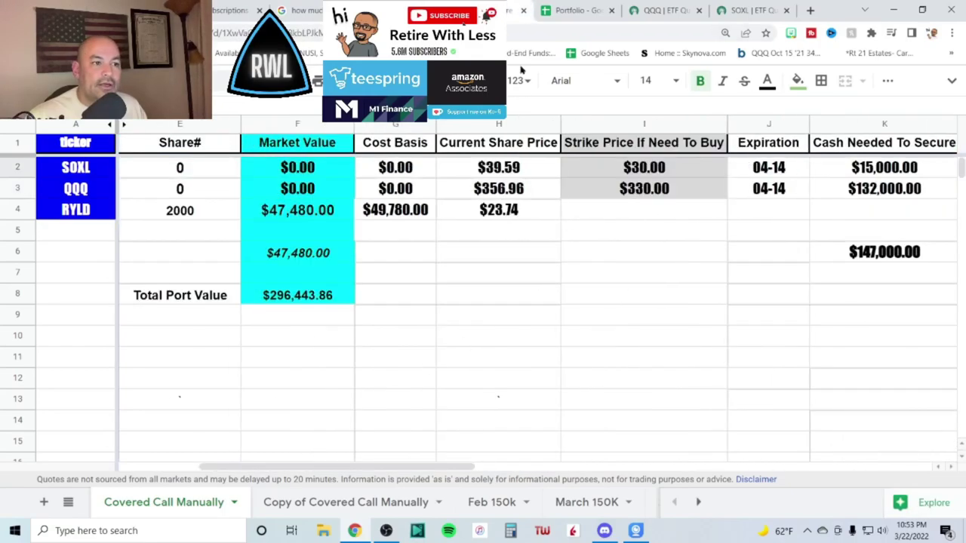
pyautogui.moveTo(393, 472); pyautogui.dragTo(451, 461)
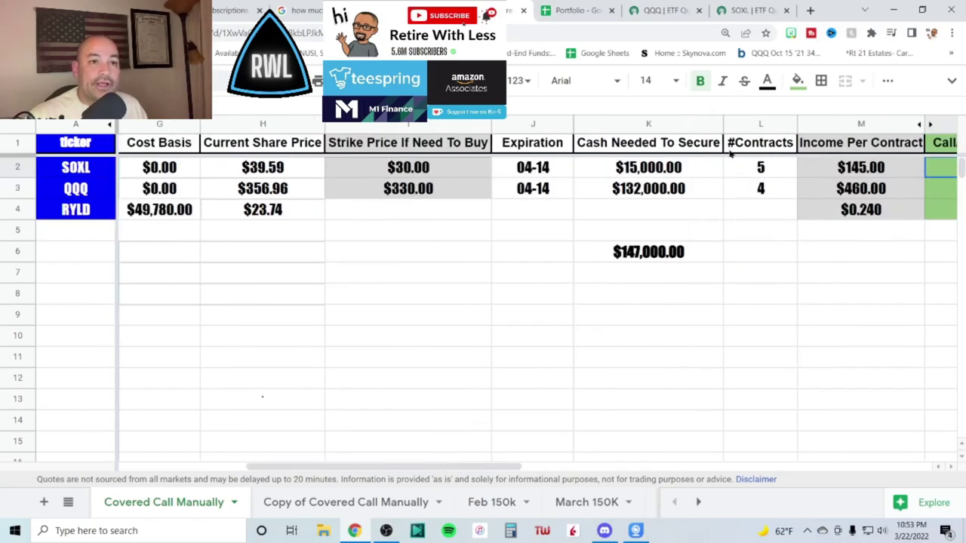
# Open the QQQ quote page and examine its one-year price chart with the support and resistance lines.
pyautogui.click(664, 11)
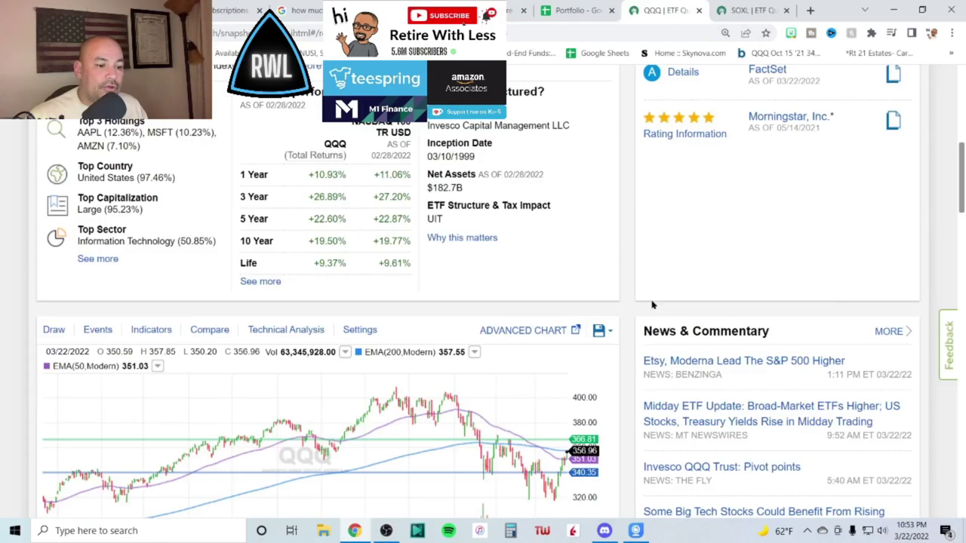
pyautogui.scroll(-2, 634, 302)
pyautogui.scroll(1, 640, 306)
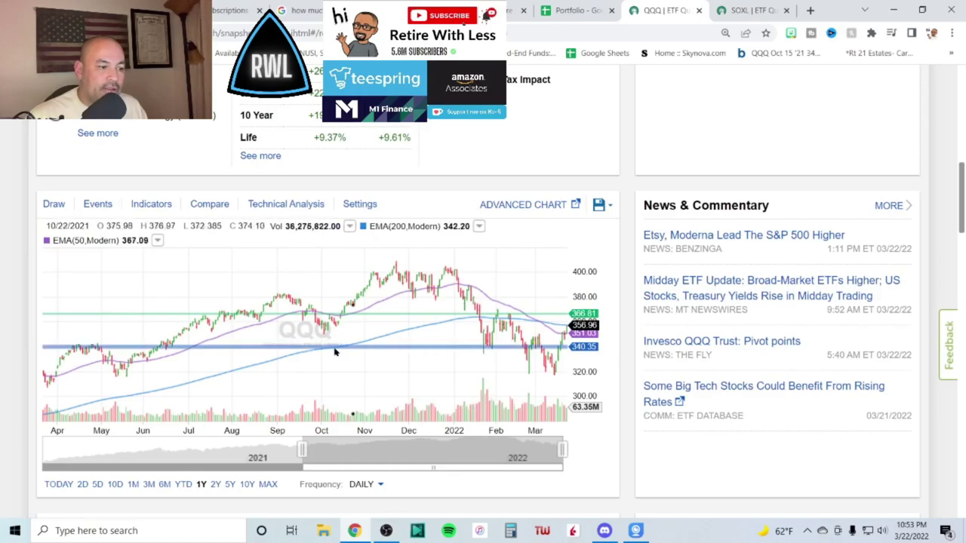
# Extend the QQQ chart's date range back to late 2020 to examine the longer price trend, and return to the covered call spreadsheet.
pyautogui.moveTo(300, 450); pyautogui.dragTo(209, 455)
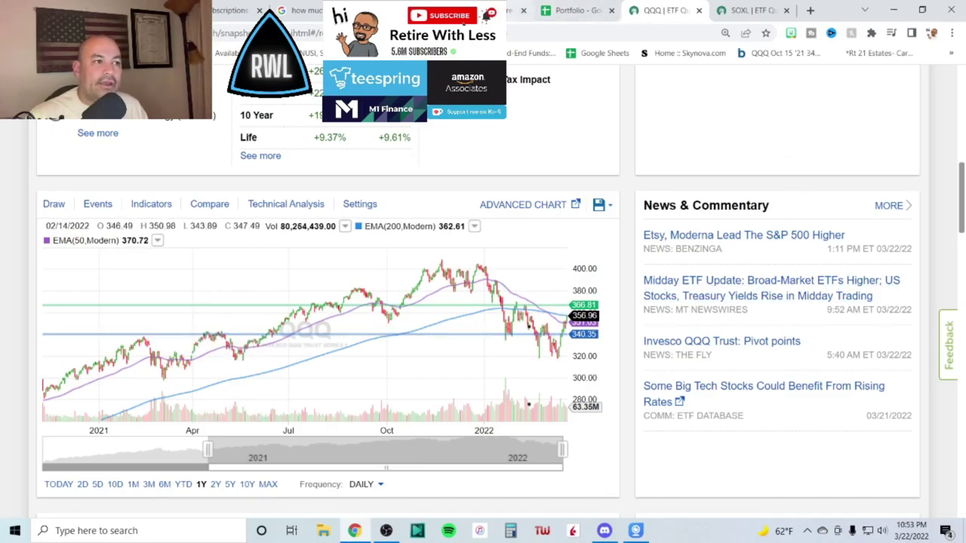
pyautogui.hotkey('ctrl', 'shift', 'Tab')
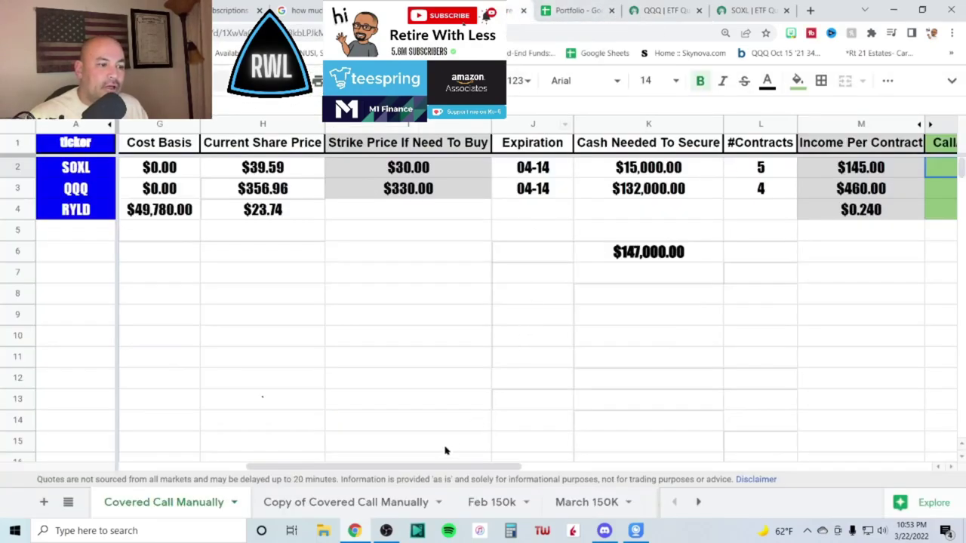
# Review QQQ's number of contracts, strike price, expiration, cash needed to secure and monthly call/put income.
pyautogui.moveTo(431, 468); pyautogui.dragTo(515, 469)
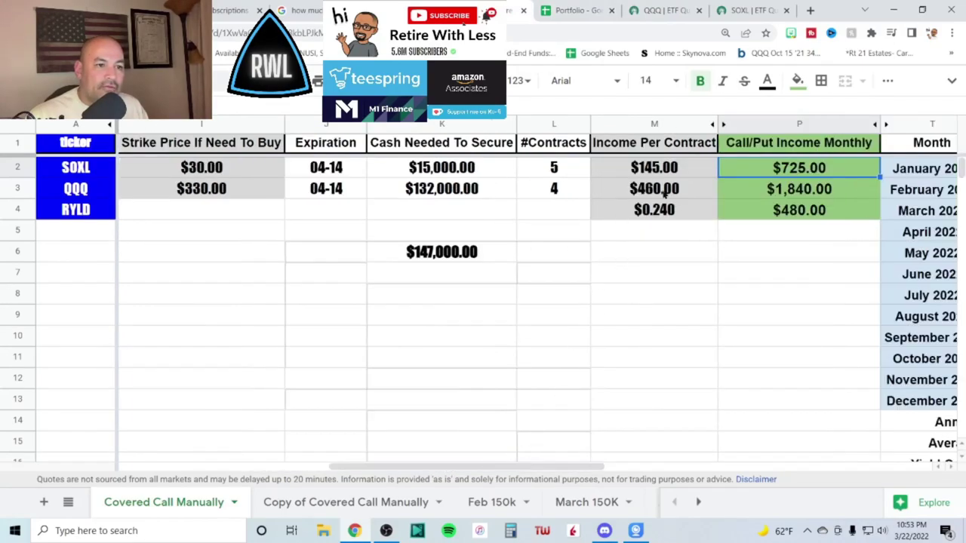
pyautogui.click(555, 189)
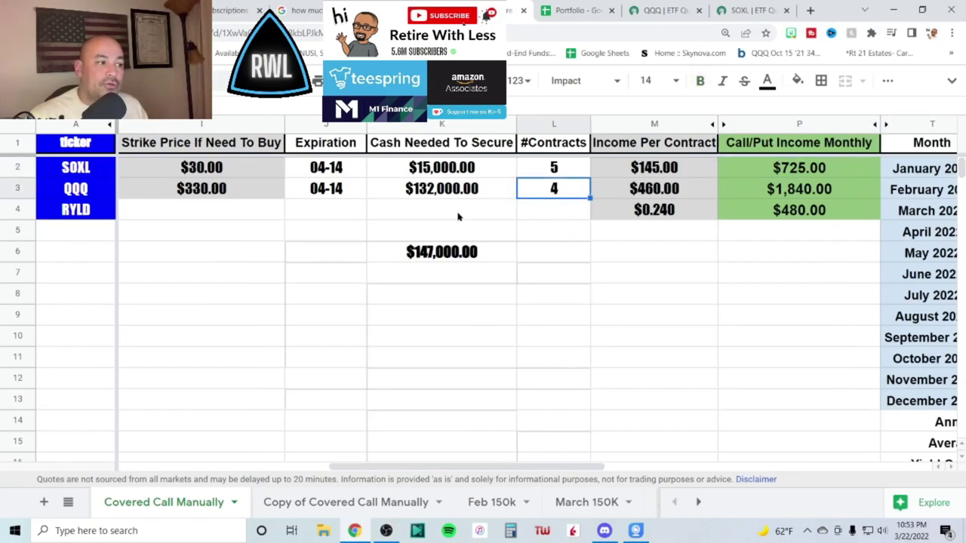
pyautogui.click(224, 191)
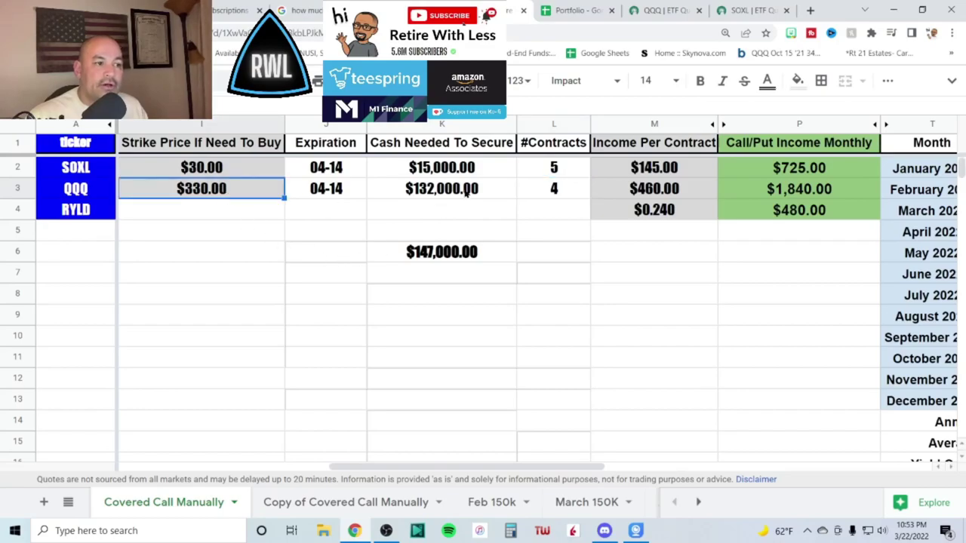
pyautogui.click(342, 193)
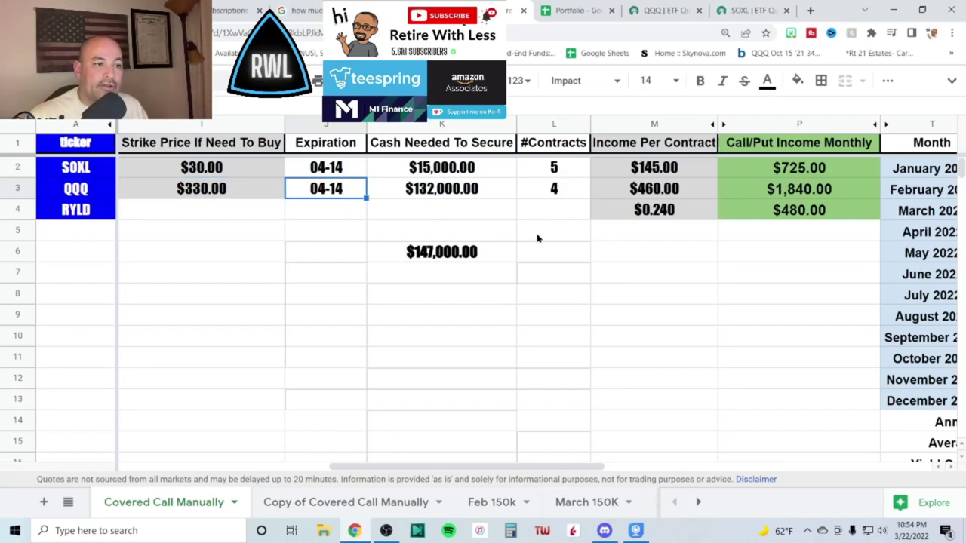
pyautogui.click(460, 191)
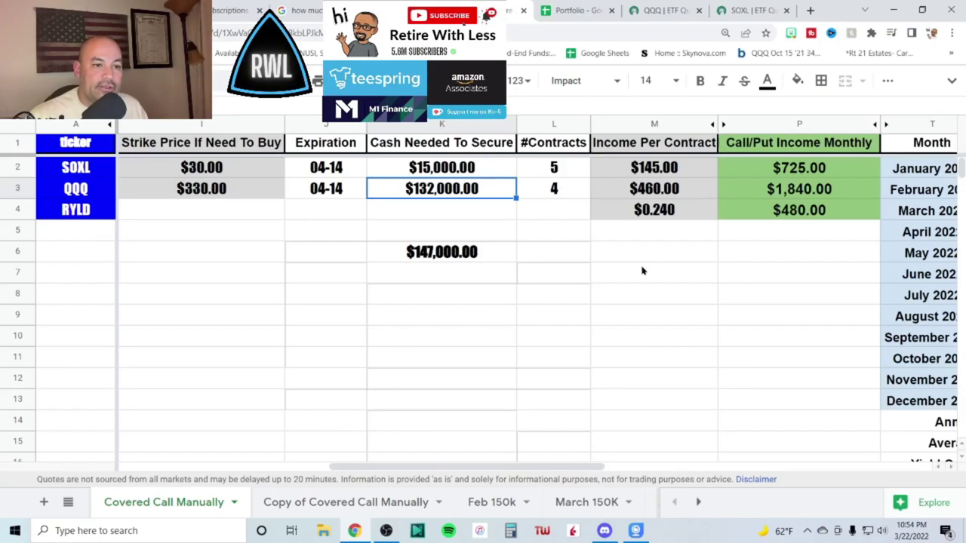
pyautogui.click(767, 191)
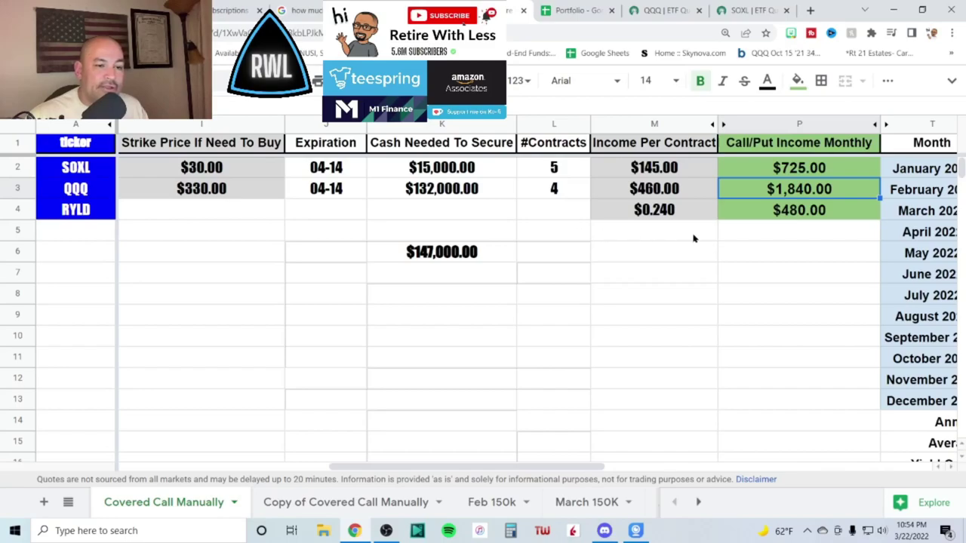
# Examine RYLD's per-share income and monthly income, and the total cash needed to secure the puts.
pyautogui.click(662, 212)
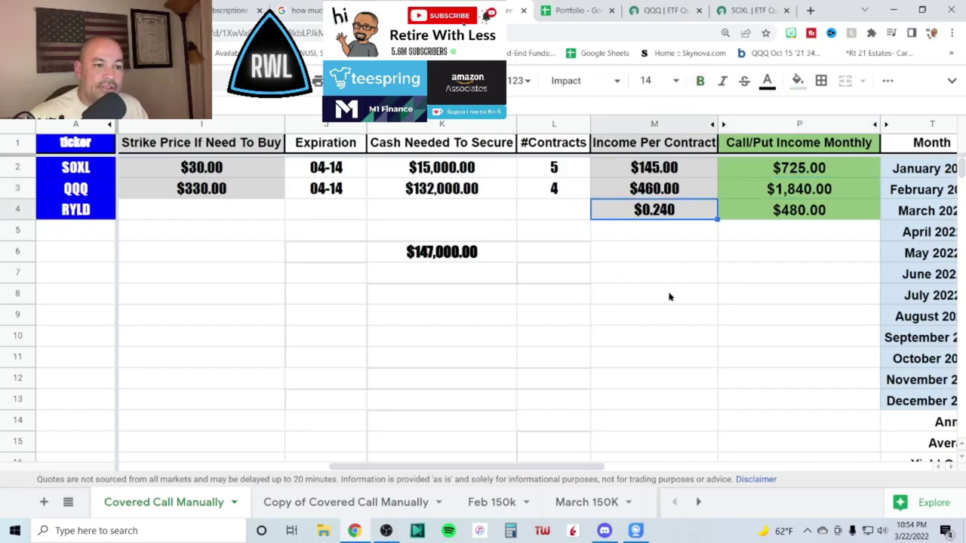
pyautogui.click(812, 215)
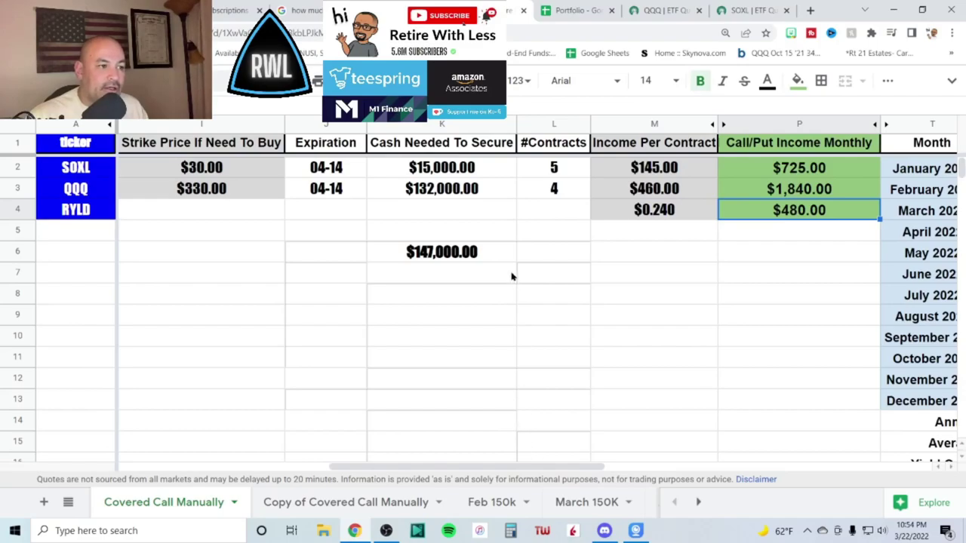
pyautogui.click(456, 257)
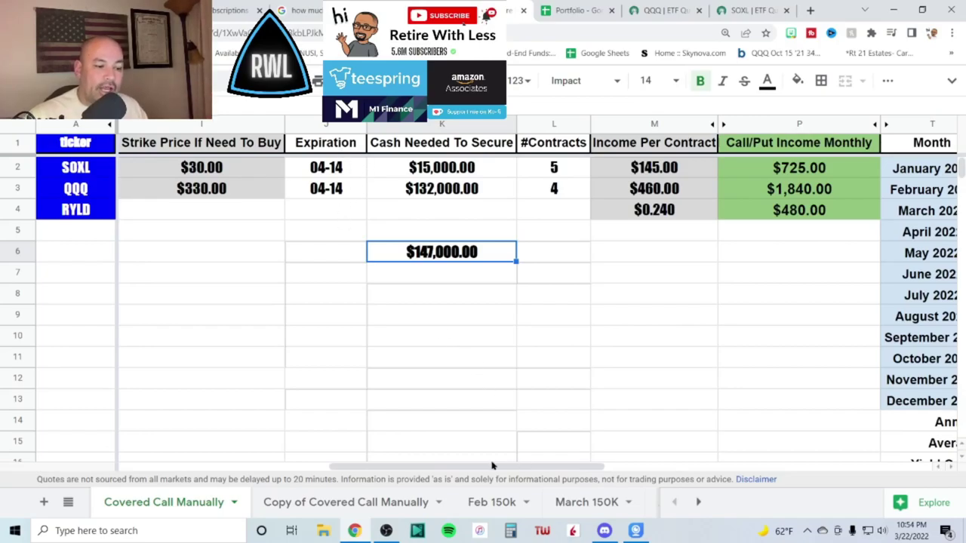
# Review the March 2022 cash received, short/excess amount and cash balance in the covered call sheet.
pyautogui.moveTo(495, 469); pyautogui.dragTo(546, 467)
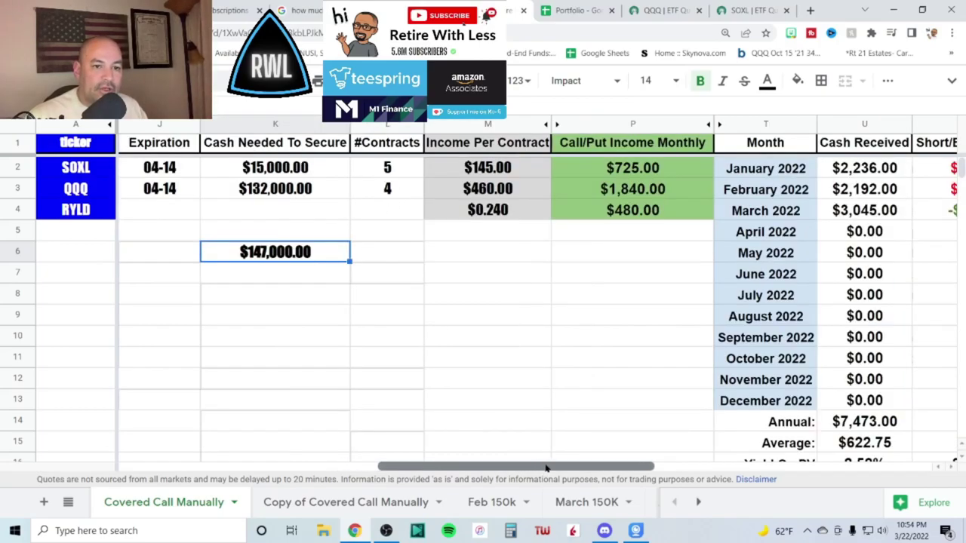
pyautogui.click(875, 215)
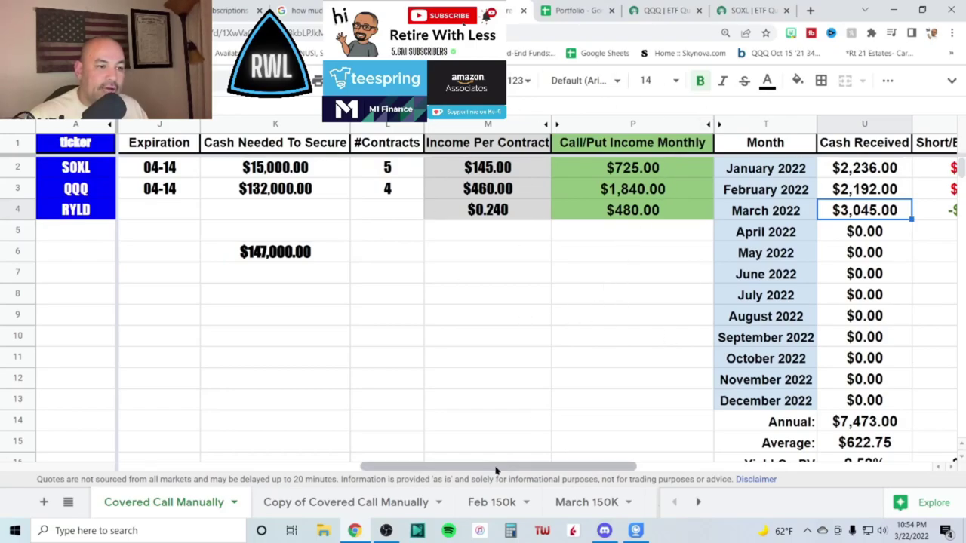
pyautogui.moveTo(496, 469); pyautogui.dragTo(611, 477)
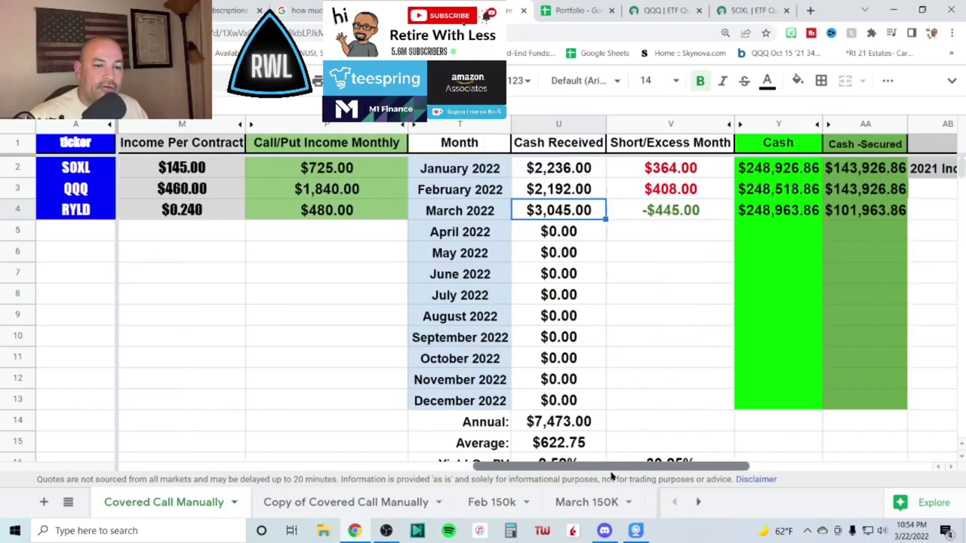
pyautogui.click(674, 221)
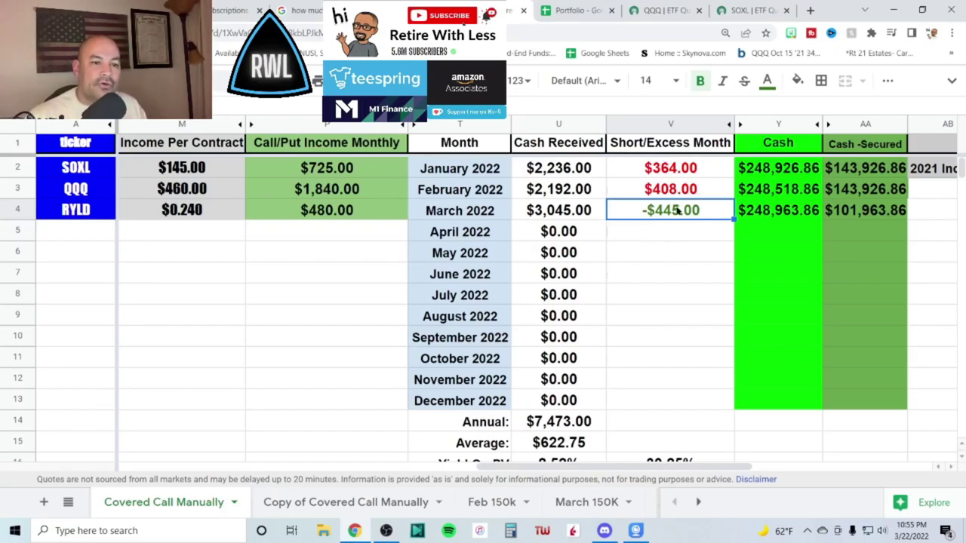
pyautogui.click(782, 211)
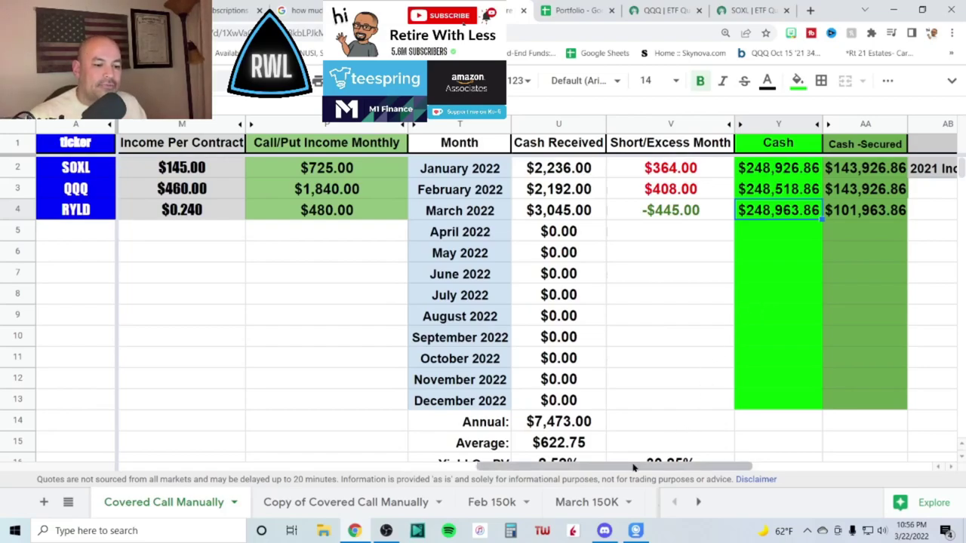
# Check RYLD's market value and cost basis, and the March 2022 cash remaining after securing the puts.
pyautogui.moveTo(633, 468); pyautogui.dragTo(360, 468)
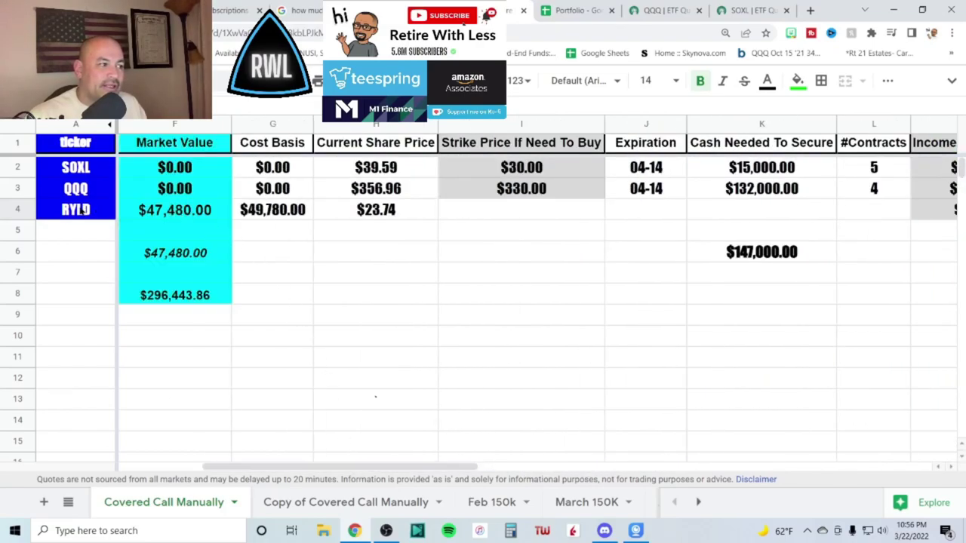
pyautogui.click(82, 211)
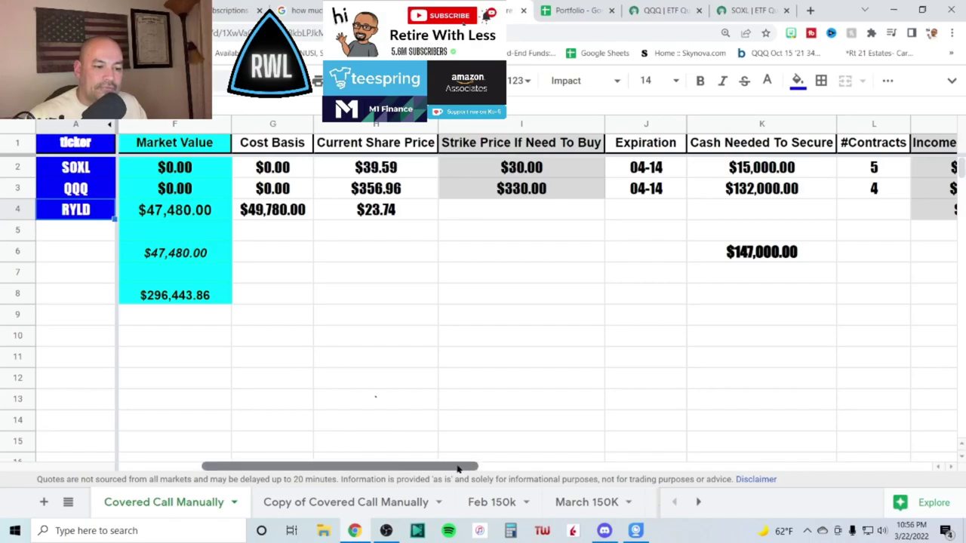
pyautogui.moveTo(458, 468); pyautogui.dragTo(720, 477)
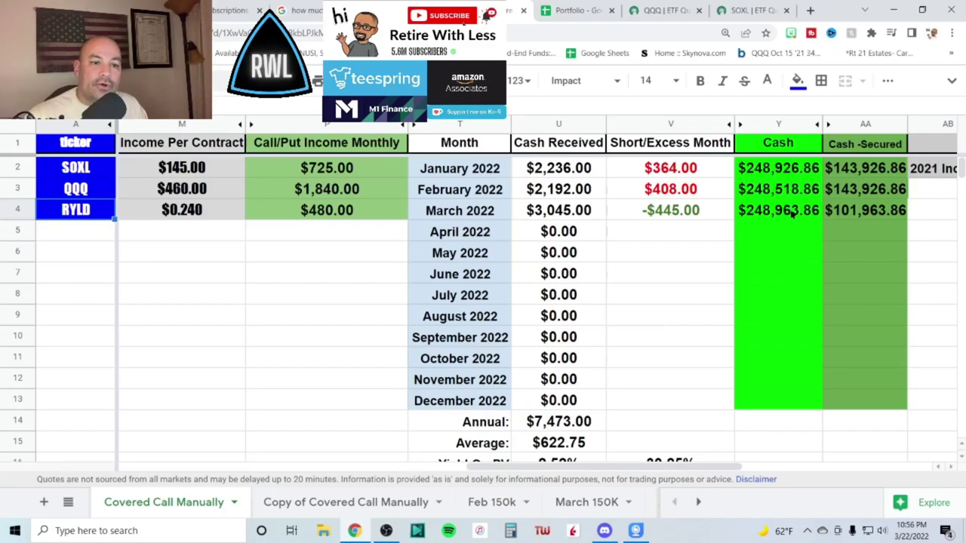
pyautogui.click(868, 215)
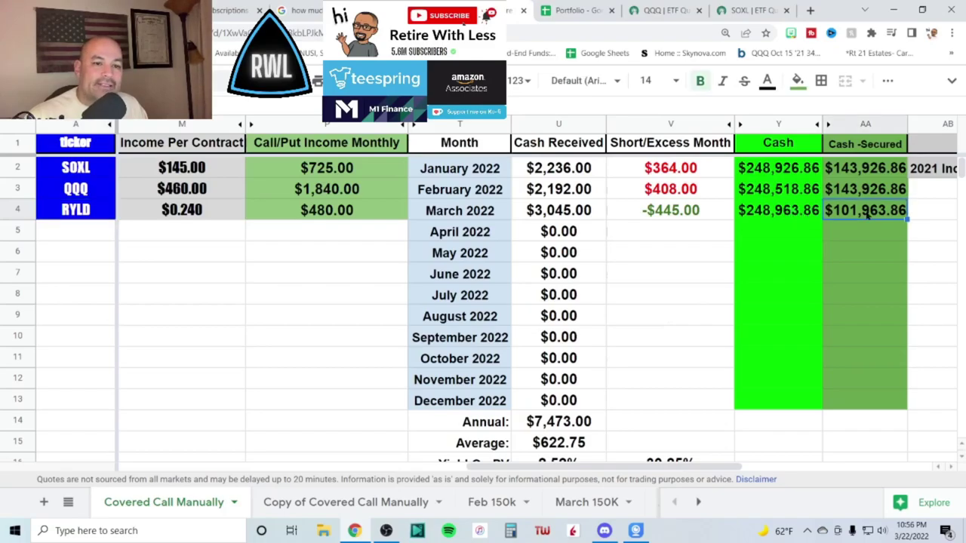
# Compare the total cash needed to secure the SOXL and QQQ puts with the March 2022 Cash-Secured balance.
pyautogui.moveTo(492, 469); pyautogui.dragTo(409, 469)
pyautogui.click(276, 258)
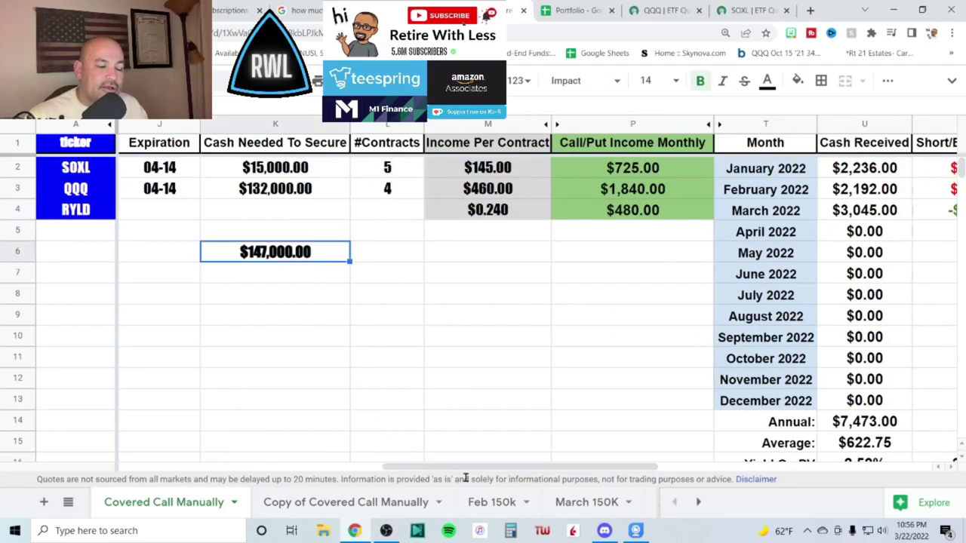
pyautogui.moveTo(507, 469); pyautogui.dragTo(649, 469)
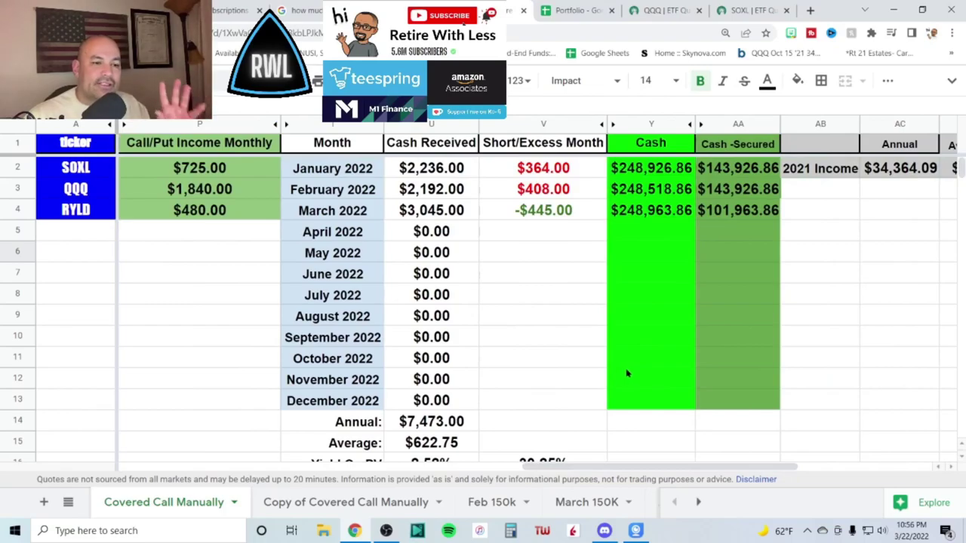
pyautogui.click(745, 212)
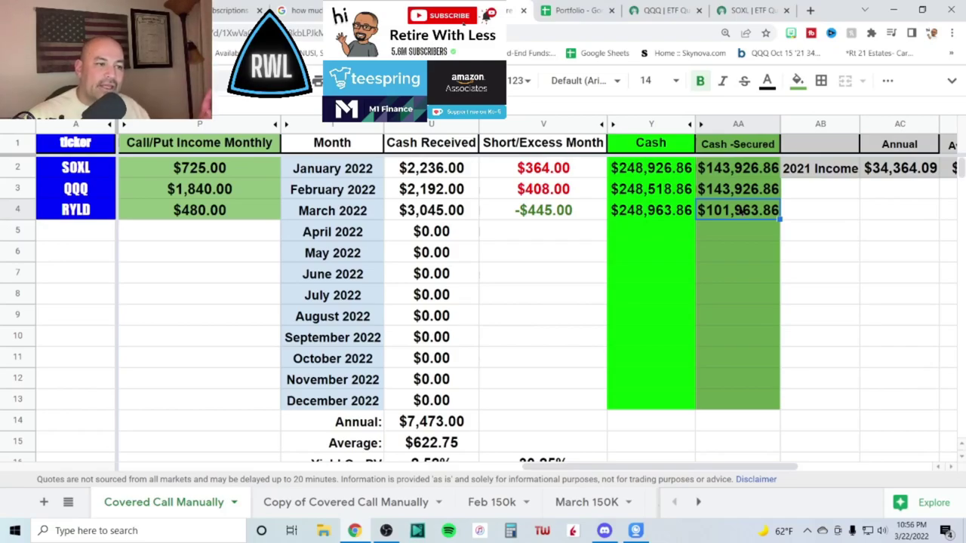
pyautogui.moveTo(565, 466); pyautogui.dragTo(393, 472)
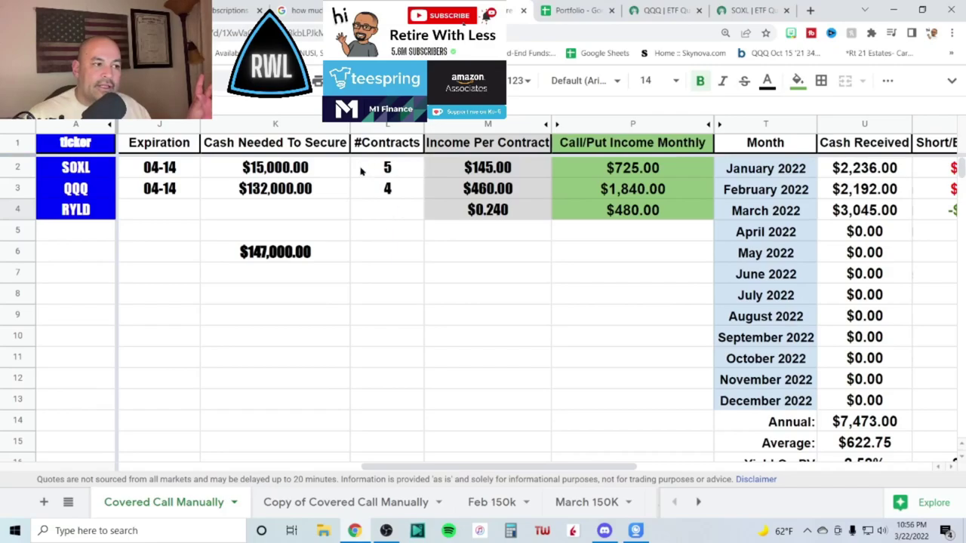
pyautogui.moveTo(471, 468); pyautogui.dragTo(624, 470)
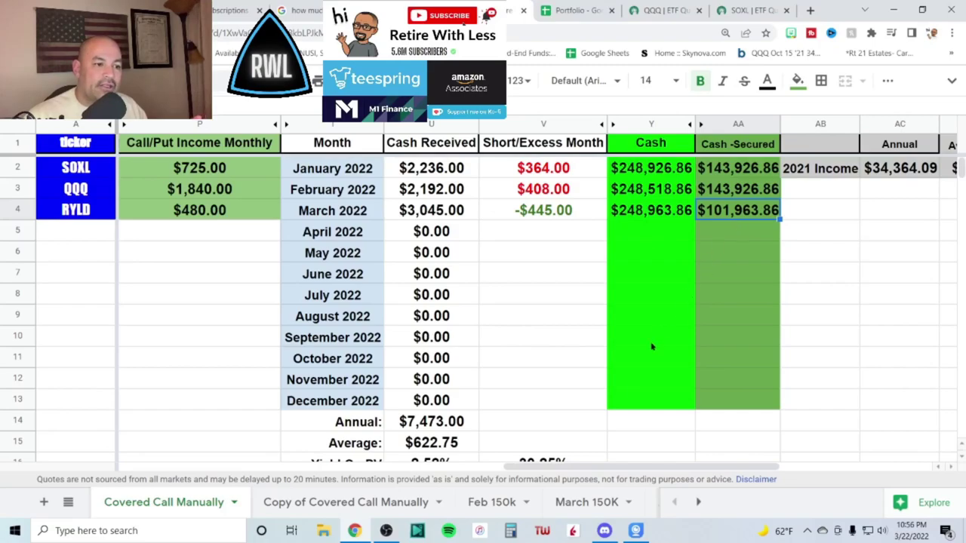
pyautogui.moveTo(583, 468); pyautogui.dragTo(475, 467)
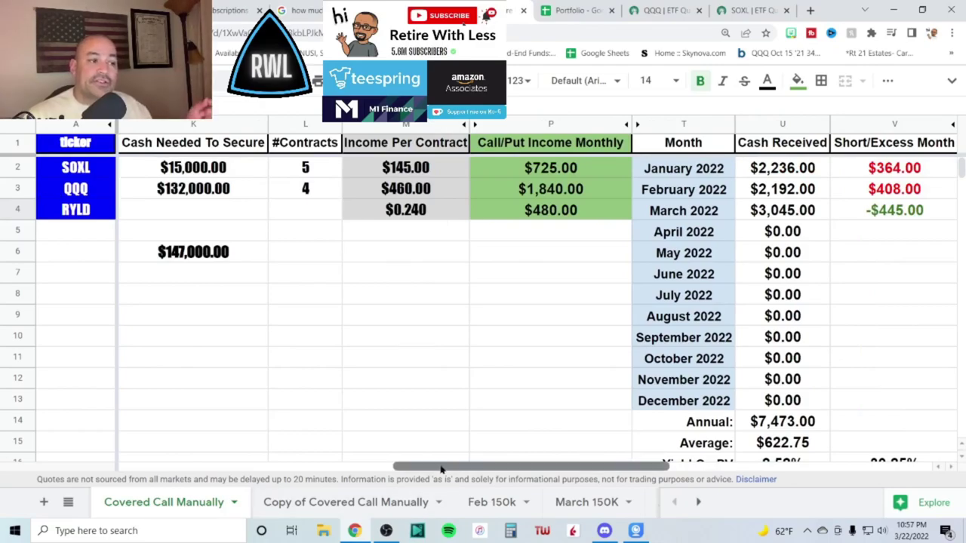
pyautogui.moveTo(441, 469); pyautogui.dragTo(552, 481)
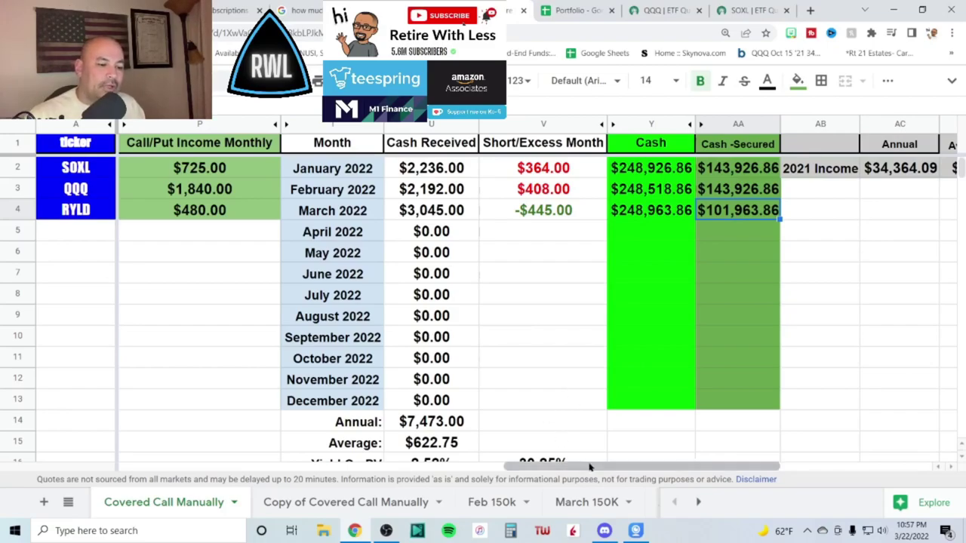
pyautogui.moveTo(590, 467); pyautogui.dragTo(513, 458)
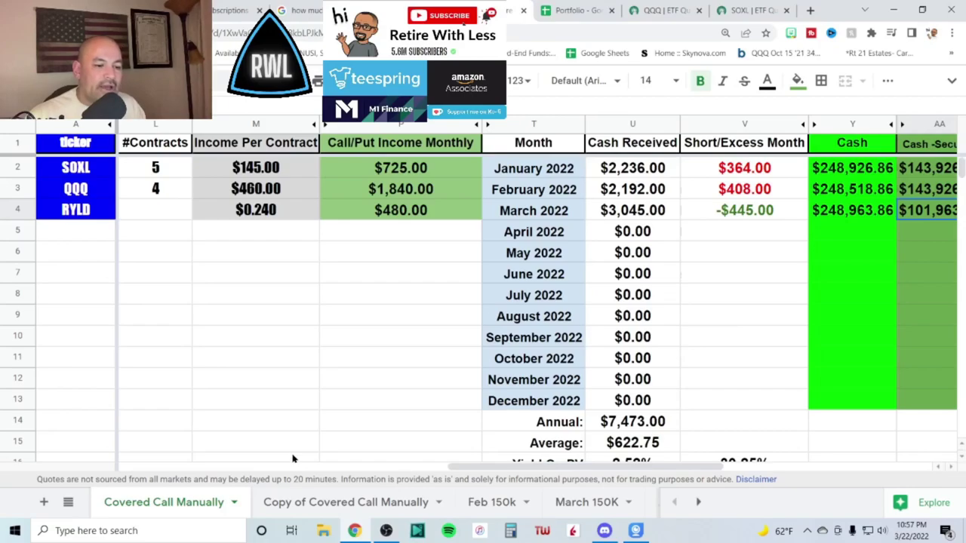
# Review QYLD's March dividend per share, cash received, short/excess and cash balance in Copy of Covered Call Manually, and return to Covered Call Manually.
pyautogui.click(343, 504)
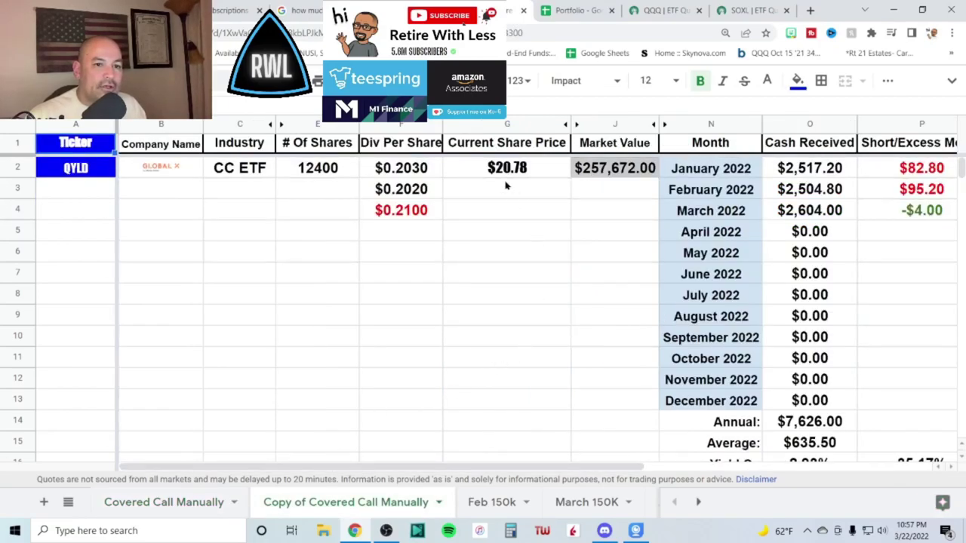
pyautogui.click(408, 214)
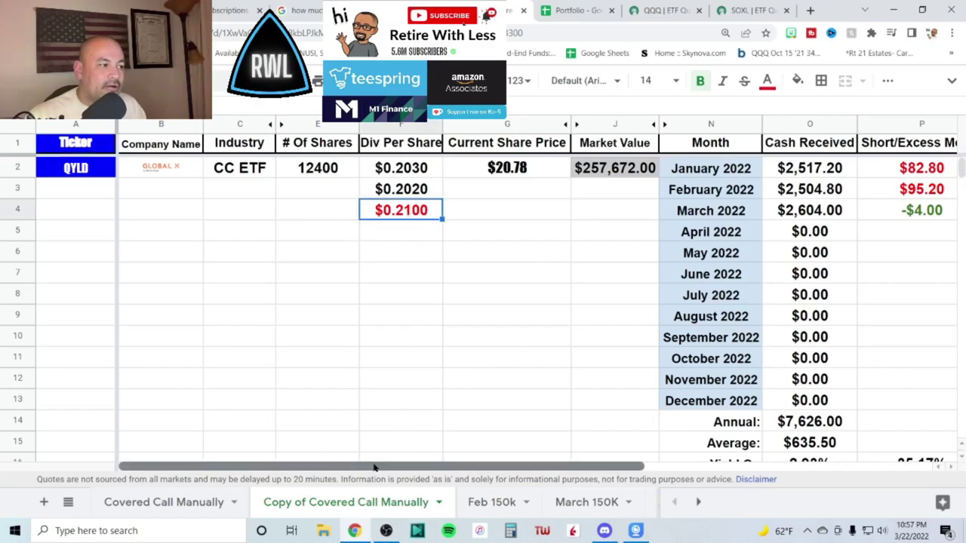
pyautogui.moveTo(374, 468); pyautogui.dragTo(482, 472)
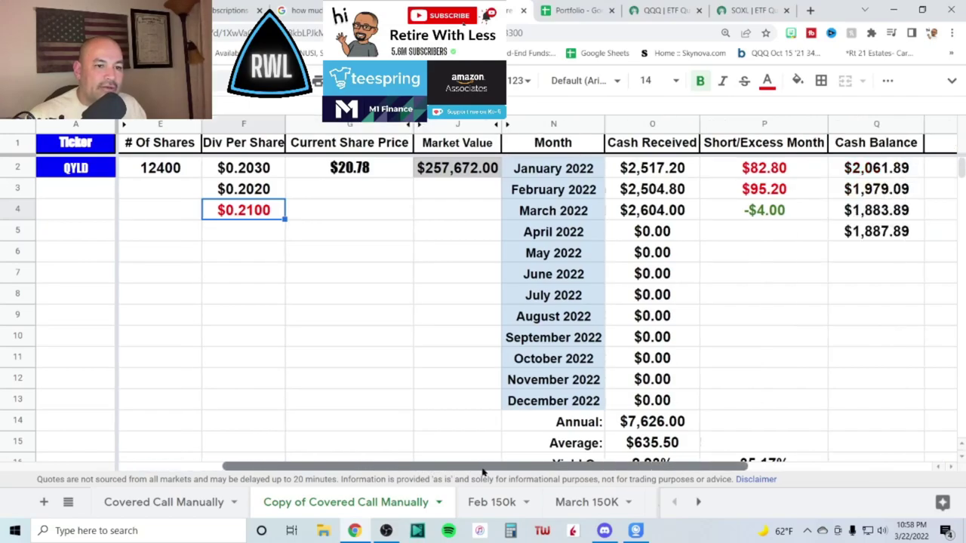
pyautogui.click(679, 216)
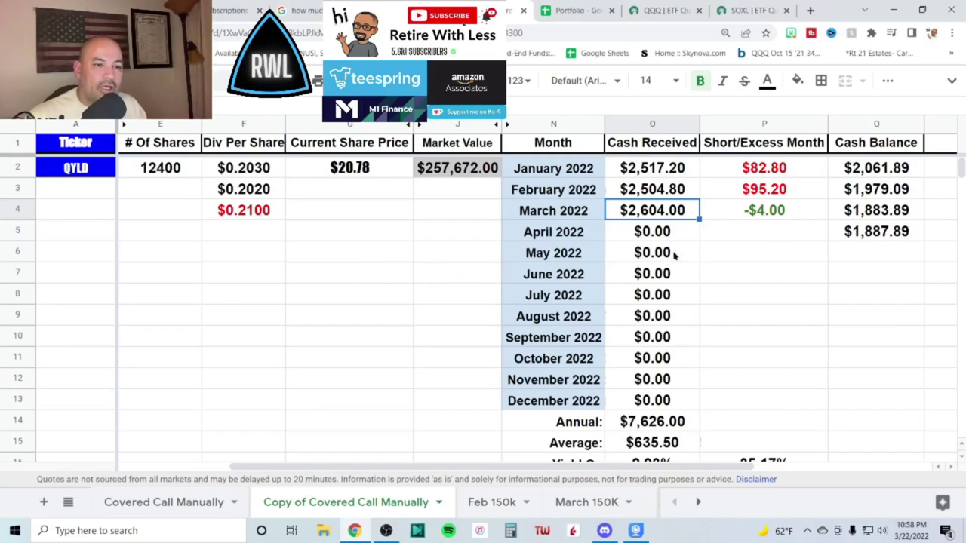
pyautogui.click(764, 214)
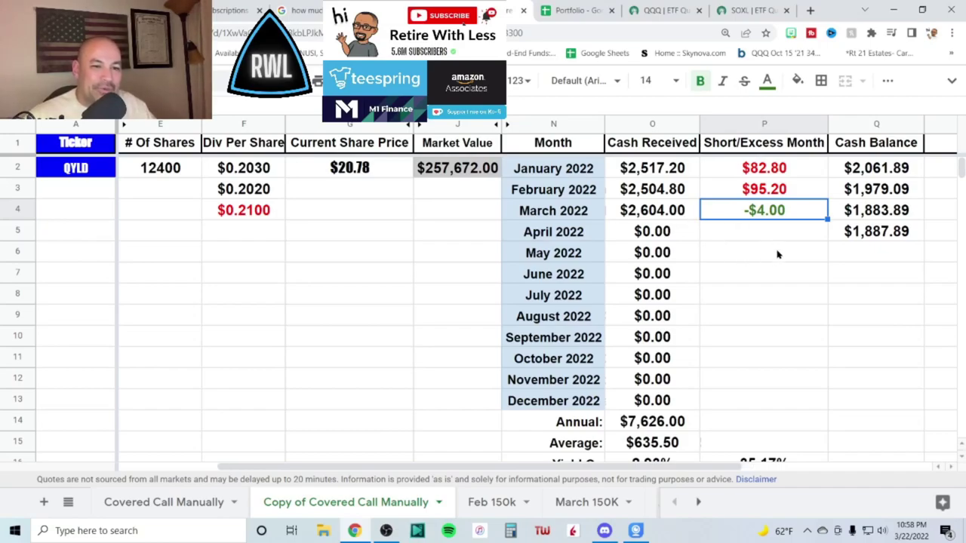
pyautogui.click(889, 235)
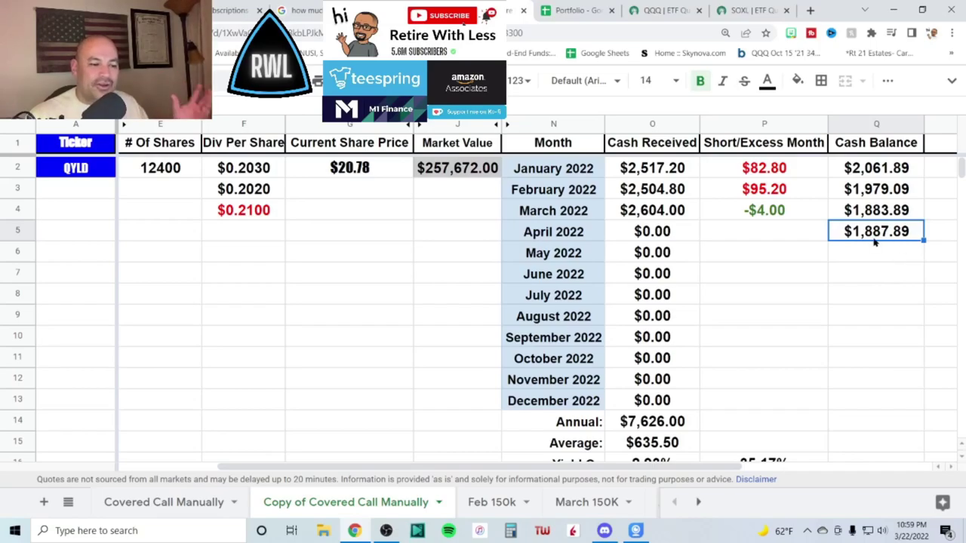
pyautogui.click(186, 502)
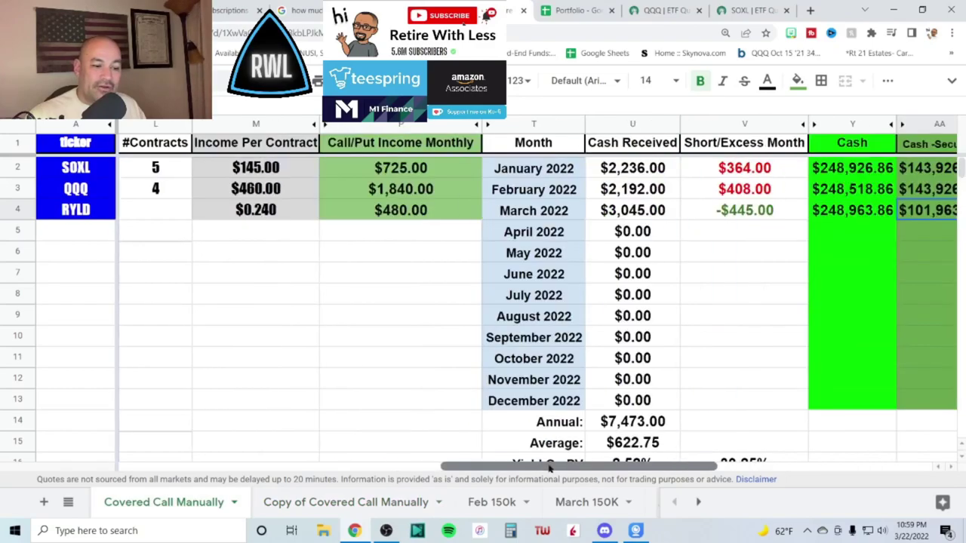
# Compare the strategy's March 2022 cash balances with QYLD's monthly results in Copy of Covered Call Manually, and return to Covered Call Manually.
pyautogui.hscroll(2, 684, 415)
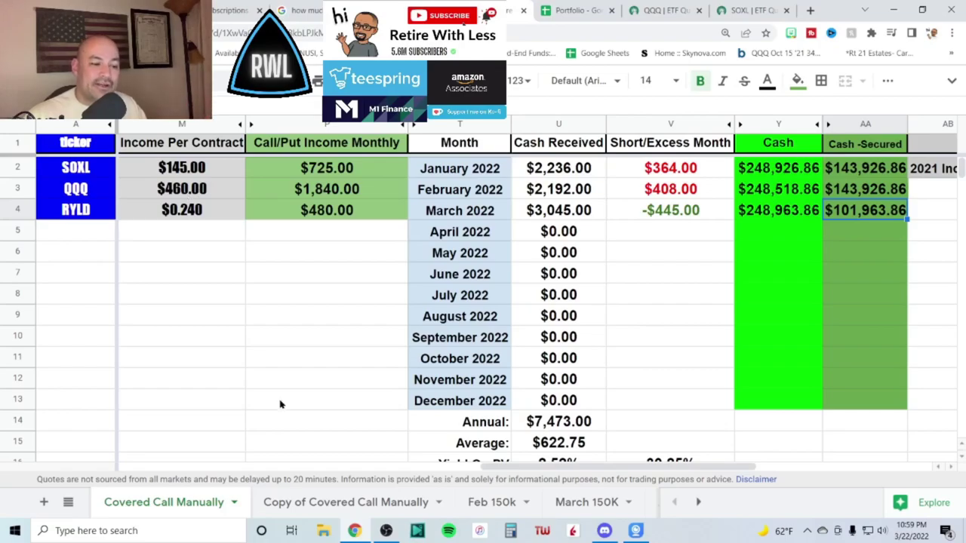
pyautogui.click(342, 510)
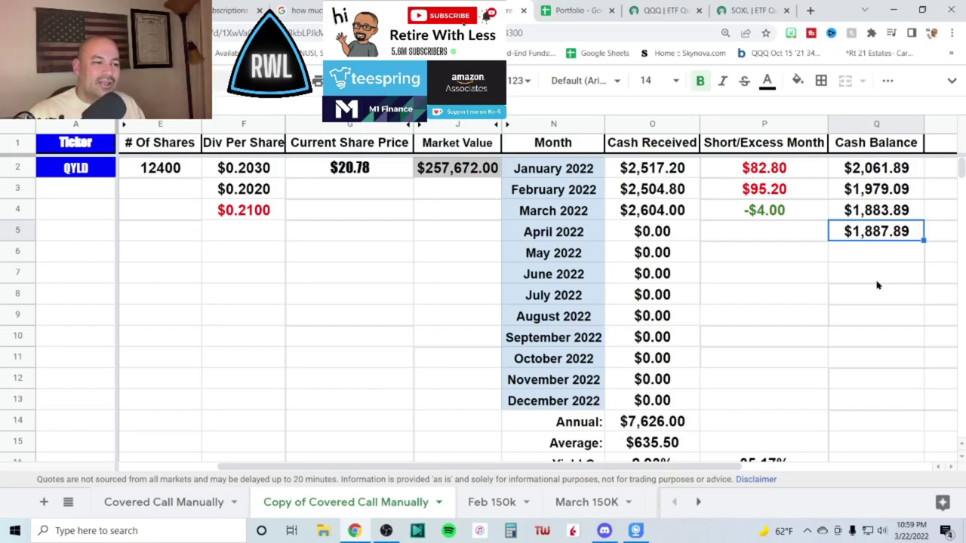
pyautogui.click(803, 336)
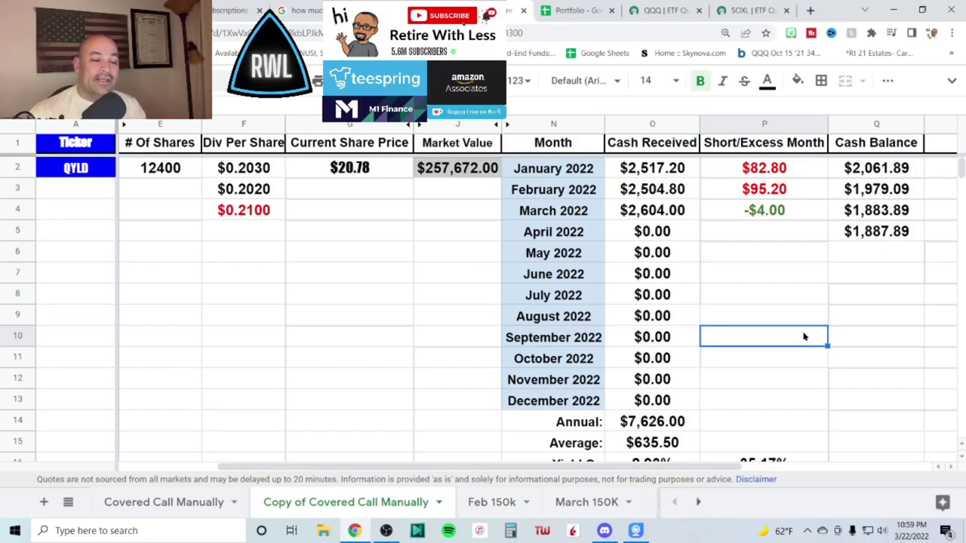
pyautogui.click(200, 505)
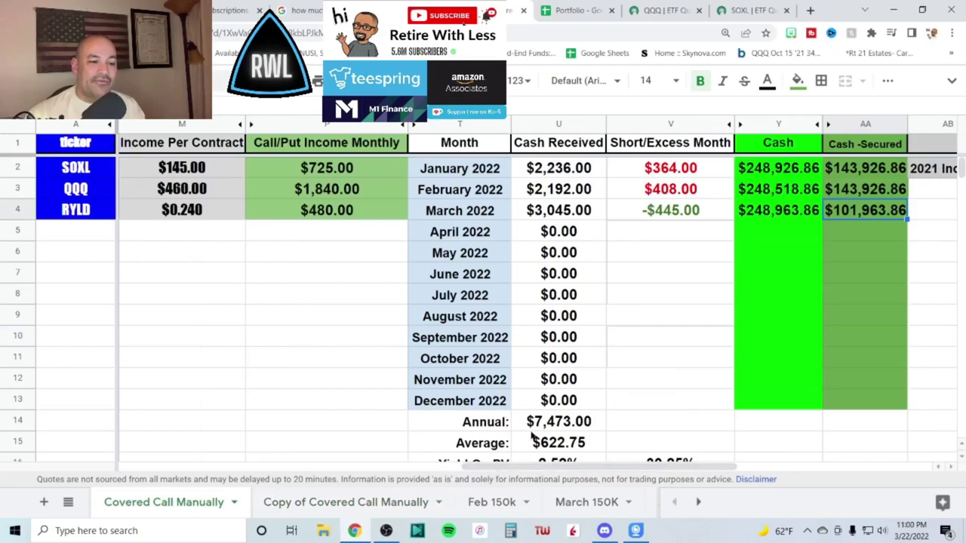
# Review the March 2022 cash received, the SOXL and QQQ put strikes with cash needed to secure, and the March Cash-Secured balance.
pyautogui.click(573, 217)
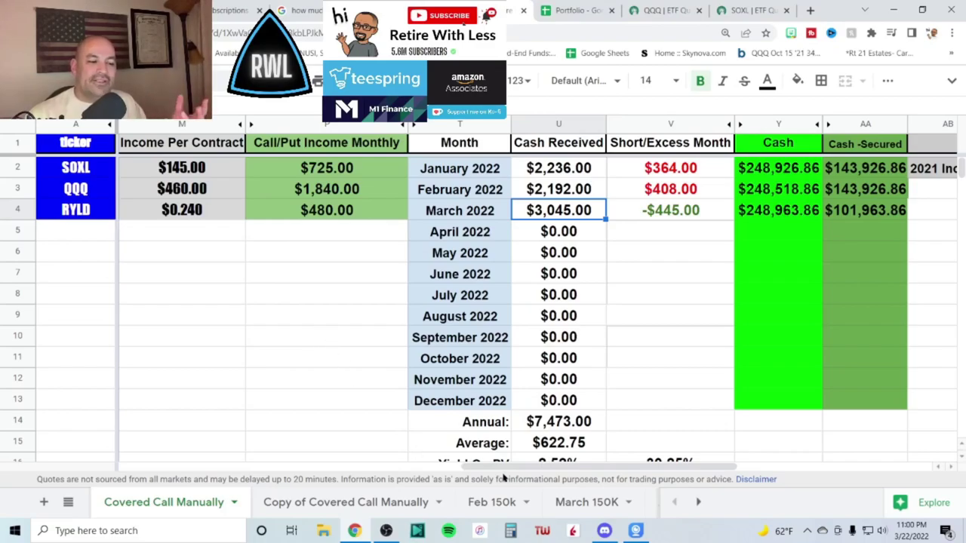
pyautogui.hscroll(-2, 506, 469)
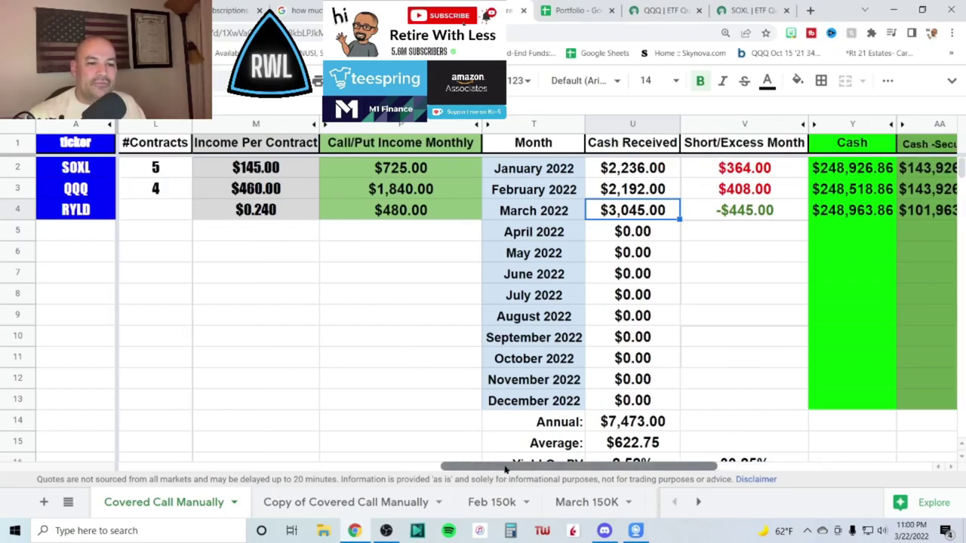
pyautogui.moveTo(506, 470); pyautogui.dragTo(311, 466)
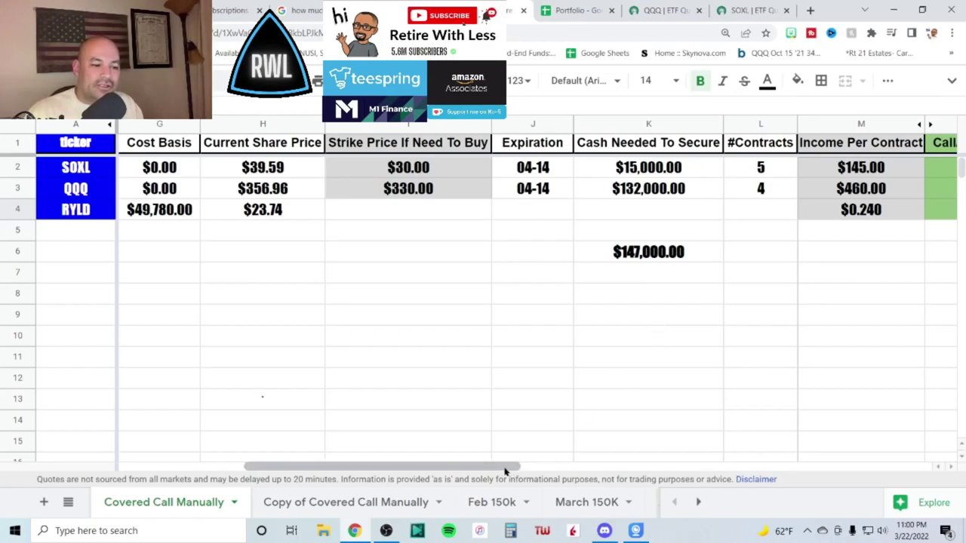
pyautogui.moveTo(505, 471); pyautogui.dragTo(743, 484)
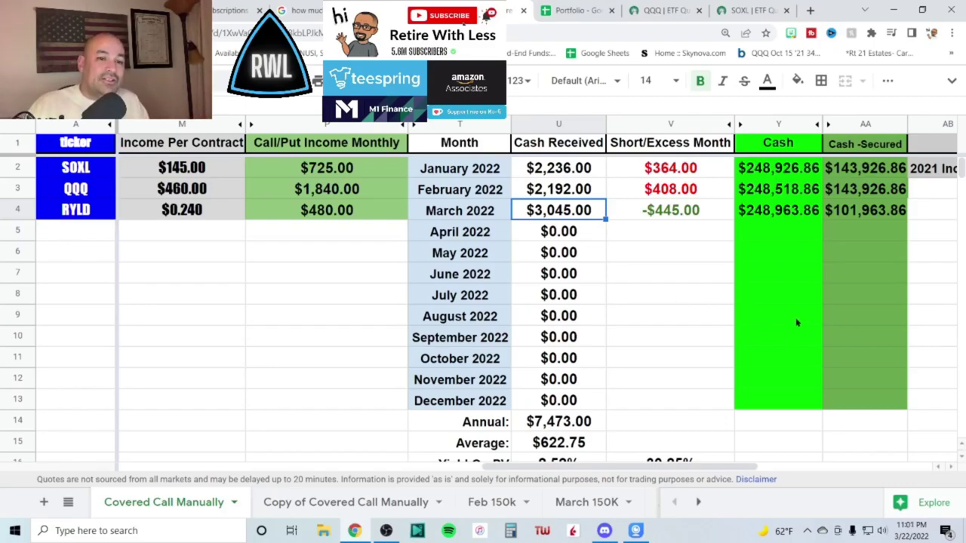
pyautogui.click(872, 218)
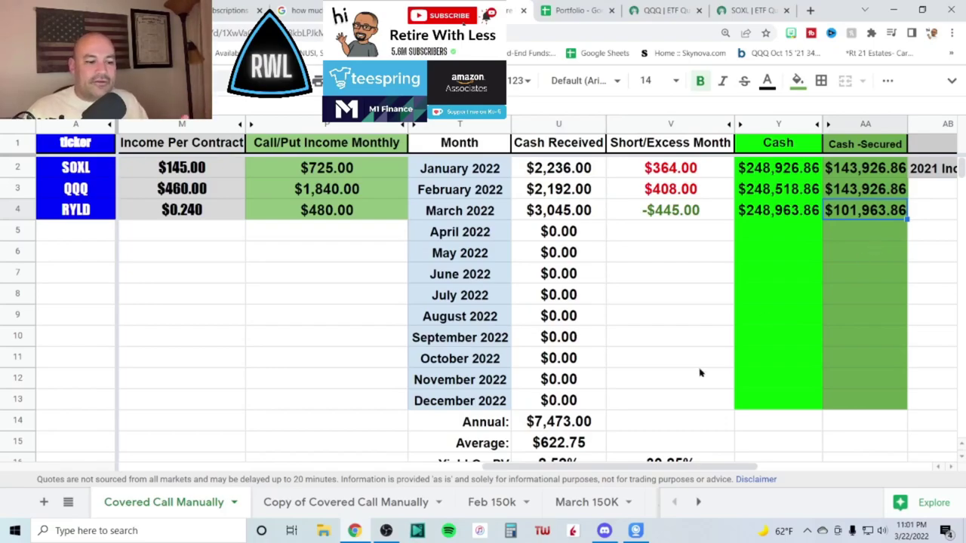
# Check QYLD's shares, market value and 2022 cash received in Copy of Covered Call Manually, and go back to Covered Call Manually.
pyautogui.click(354, 503)
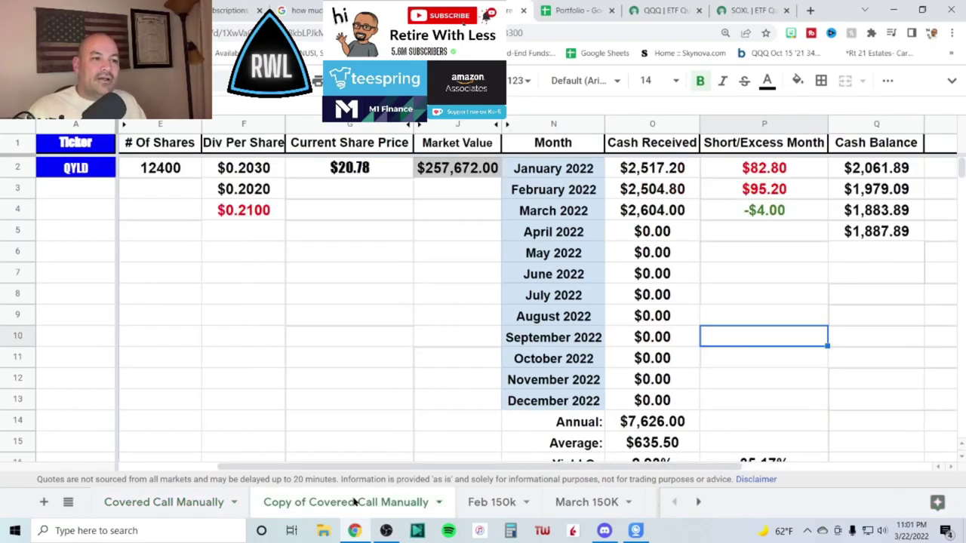
pyautogui.moveTo(368, 470); pyautogui.dragTo(409, 466)
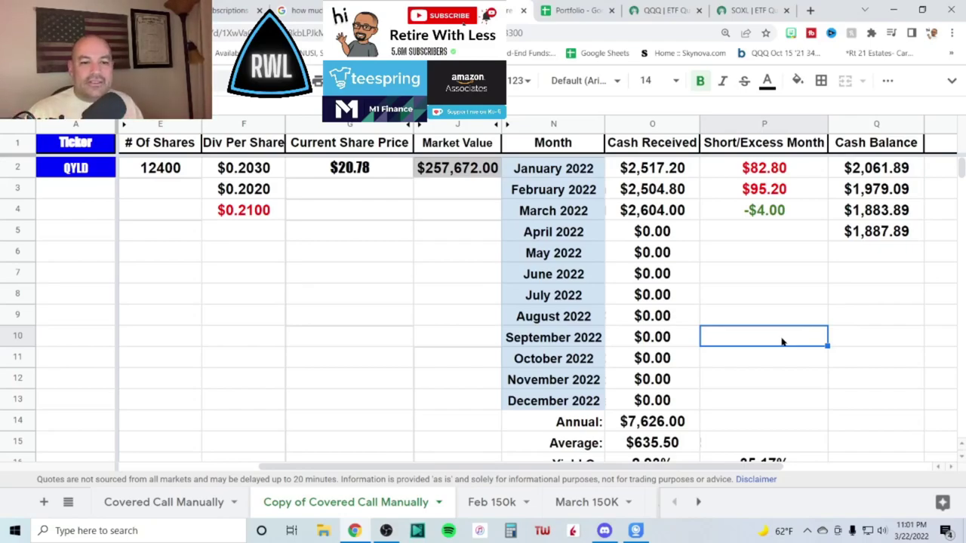
pyautogui.click(183, 506)
# Examine the total portfolio value and share holdings along with RYLD's monthly income in Covered Call Manually.
pyautogui.moveTo(469, 467); pyautogui.dragTo(166, 467)
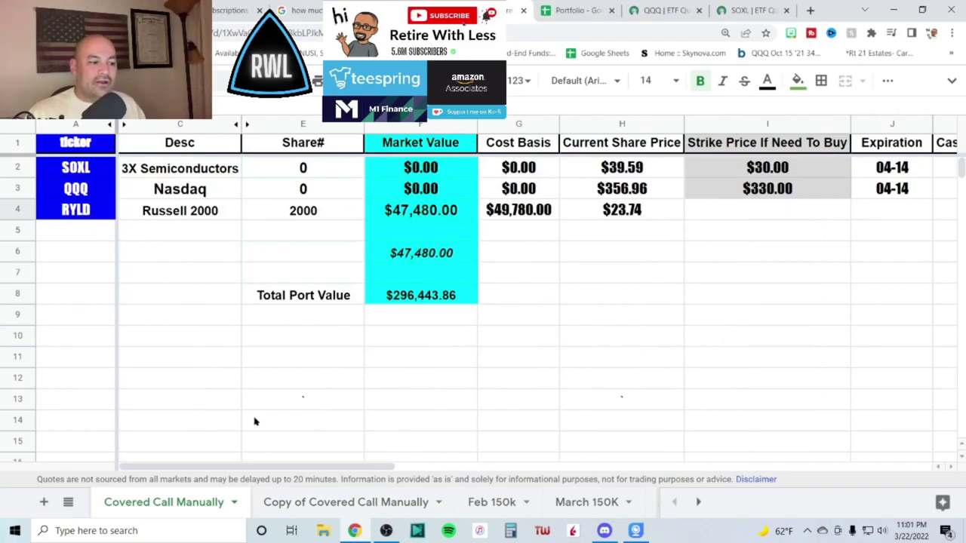
pyautogui.moveTo(315, 470); pyautogui.dragTo(607, 469)
pyautogui.click(543, 216)
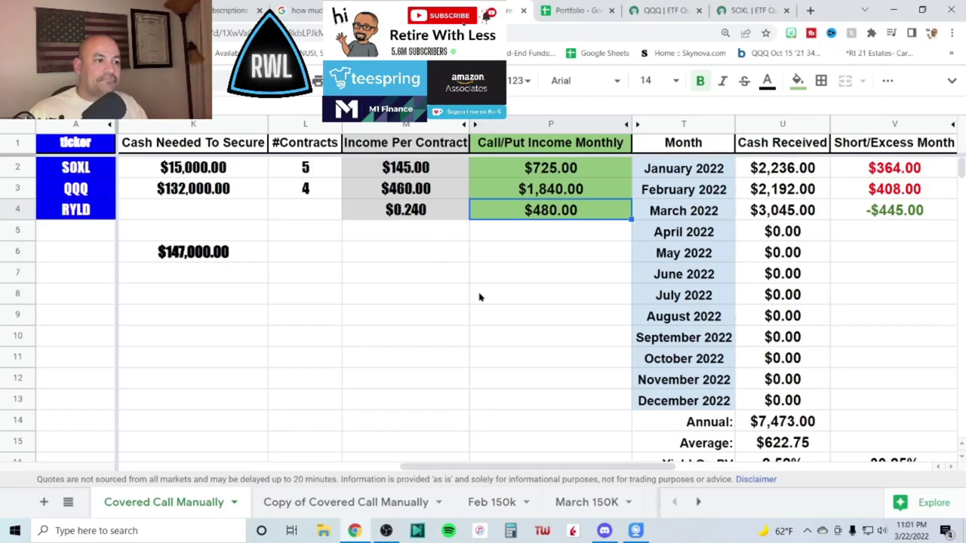
pyautogui.moveTo(526, 468); pyautogui.dragTo(233, 474)
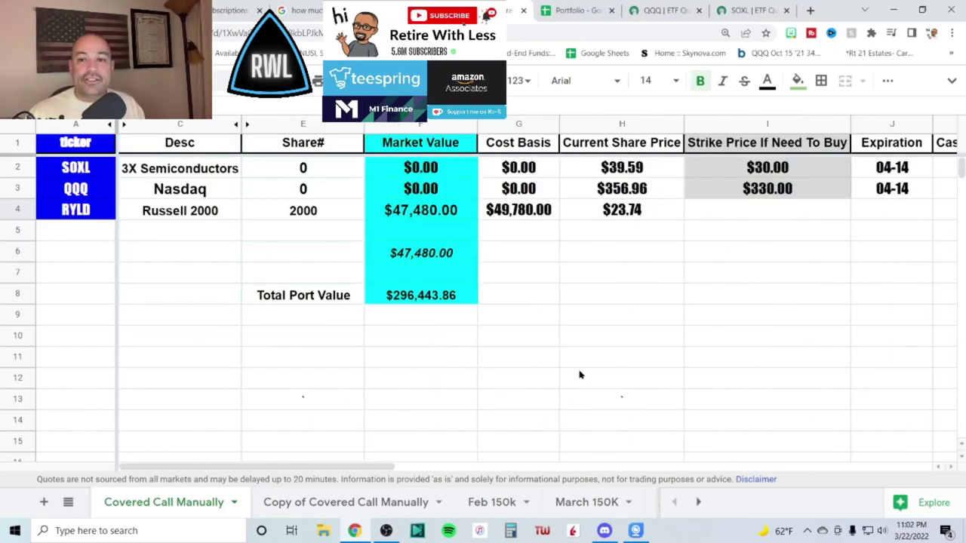